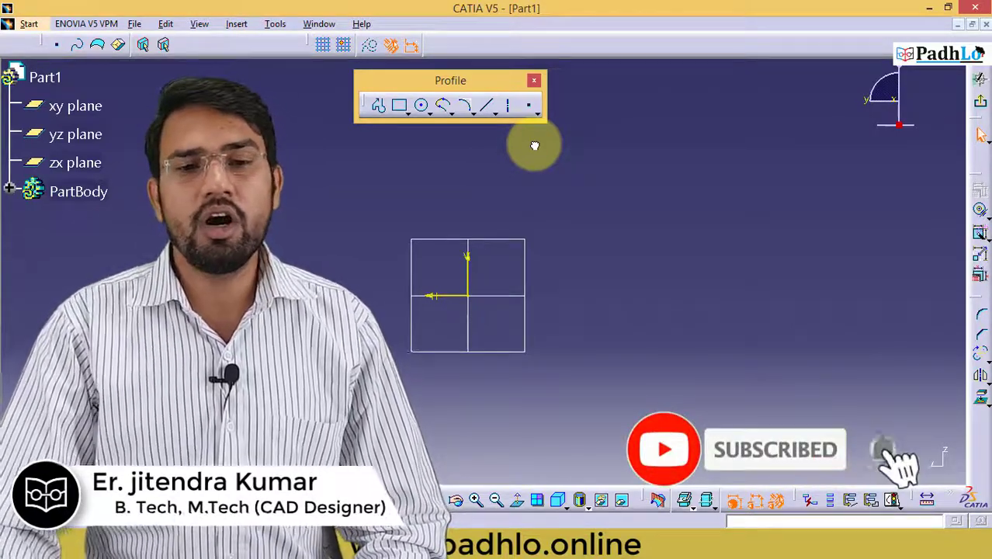
- Float the Profile and Operation toolbars side by side in the empty area above the sketch axes
{"action": "left_click_drag", "start_coordinate": [469, 78], "coordinate": [305, 85]}
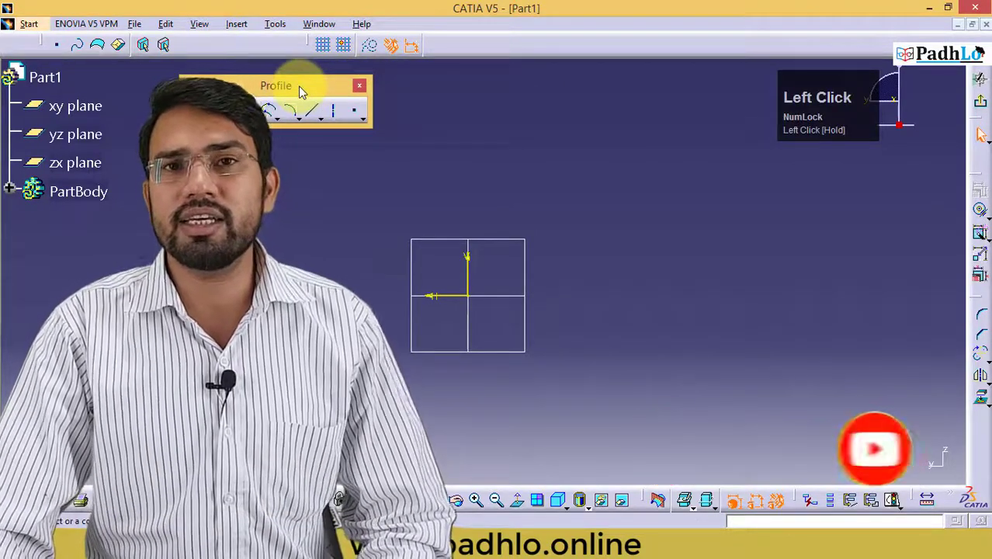
{"action": "left_click", "coordinate": [700, 205]}
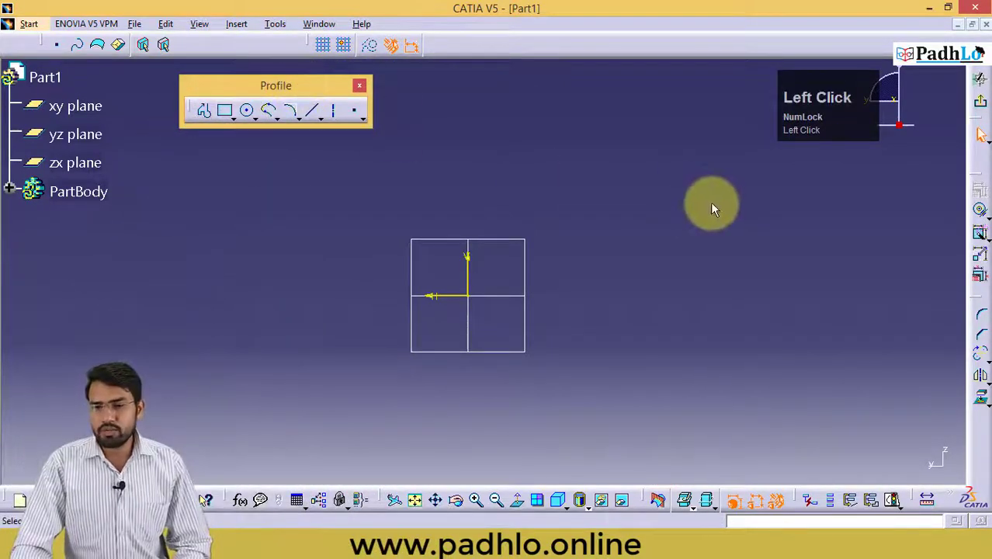
{"action": "mouse_move", "coordinate": [974, 304]}
{"action": "left_mouse_down"}
{"action": "mouse_move", "coordinate": [815, 236]}
{"action": "mouse_move", "coordinate": [980, 315]}
{"action": "mouse_move", "coordinate": [678, 173]}
{"action": "mouse_move", "coordinate": [521, 77]}
{"action": "mouse_move", "coordinate": [512, 49]}
{"action": "mouse_move", "coordinate": [491, 97]}
{"action": "mouse_move", "coordinate": [414, 96]}
{"action": "left_mouse_up"}
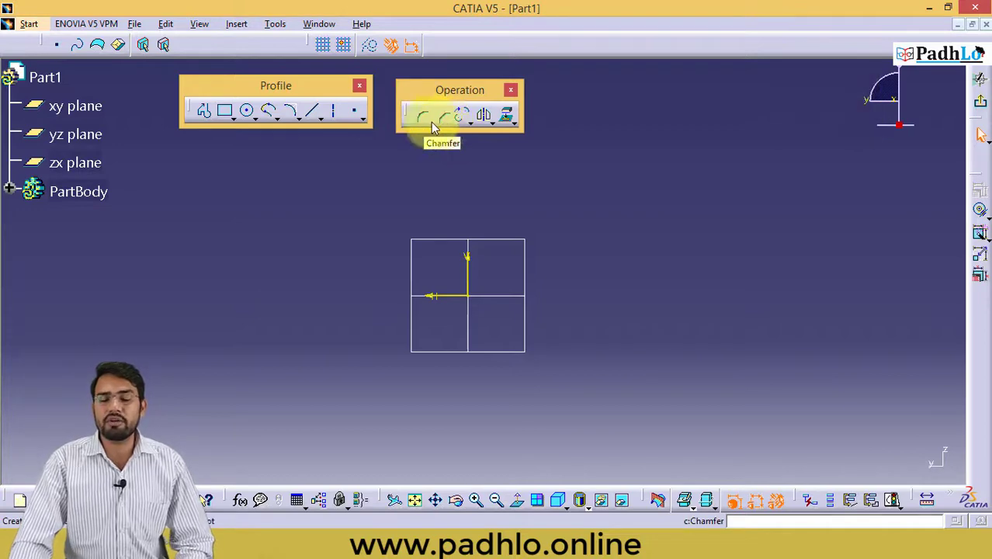
- Detach the Transformation tools from the Operation set and place them as a separate toolbar beside it
{"action": "left_click", "coordinate": [470, 123]}
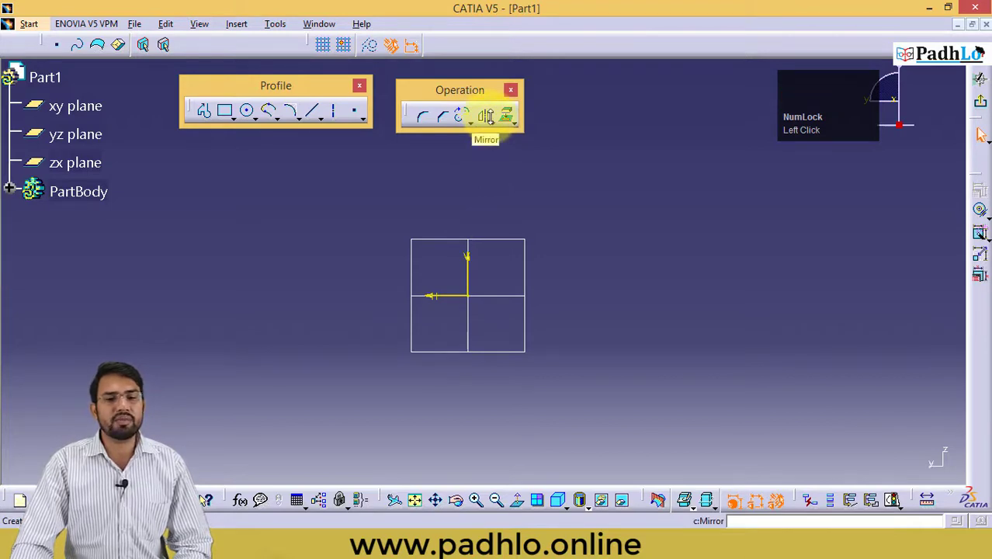
{"action": "left_click", "coordinate": [488, 122]}
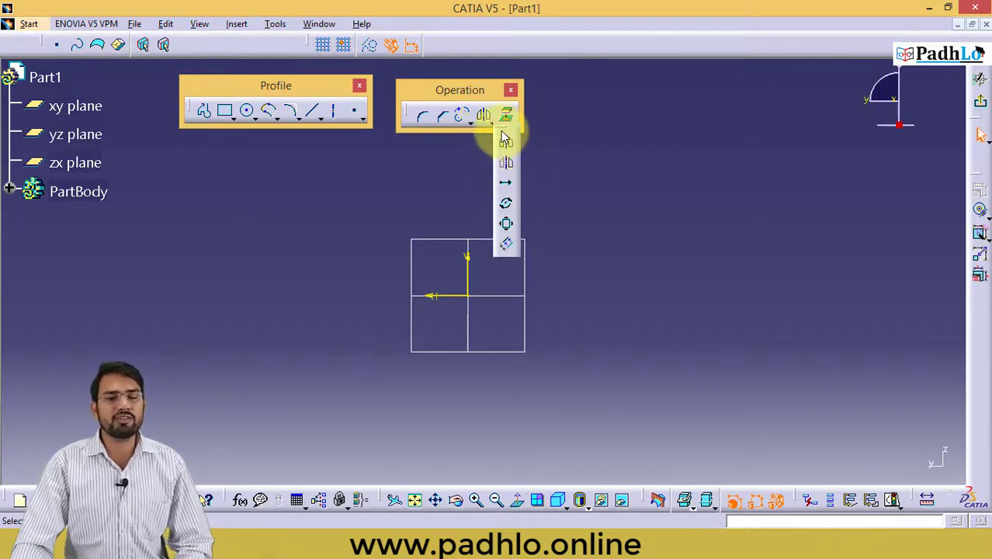
{"action": "left_click_drag", "start_coordinate": [503, 136], "coordinate": [585, 108]}
{"action": "left_click_drag", "start_coordinate": [591, 92], "coordinate": [496, 86]}
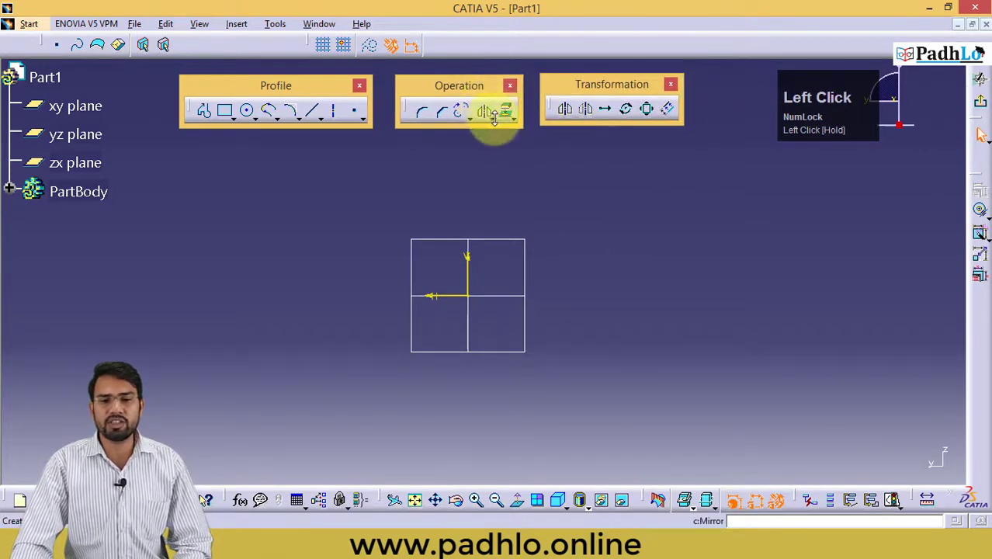
{"action": "left_click", "coordinate": [485, 116]}
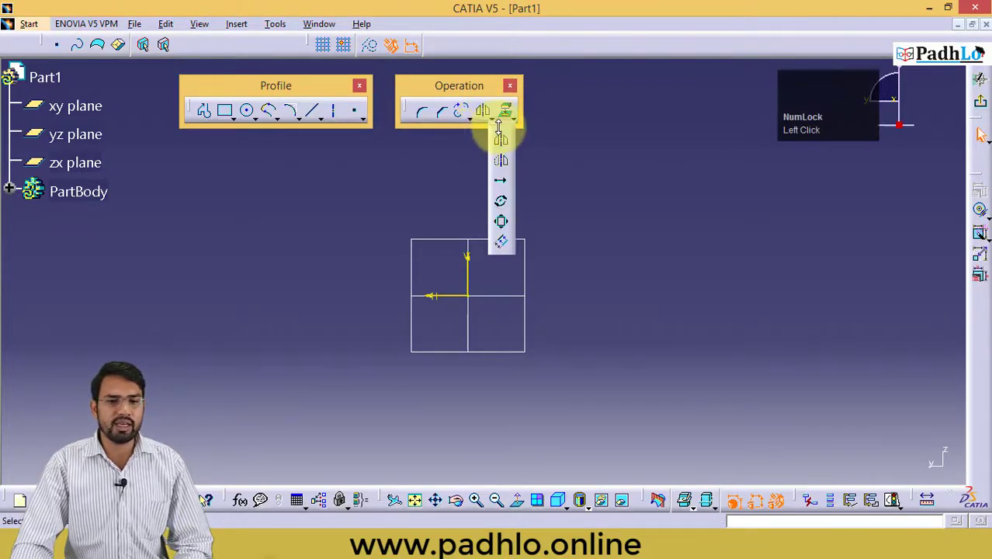
{"action": "left_click_drag", "start_coordinate": [499, 124], "coordinate": [564, 110]}
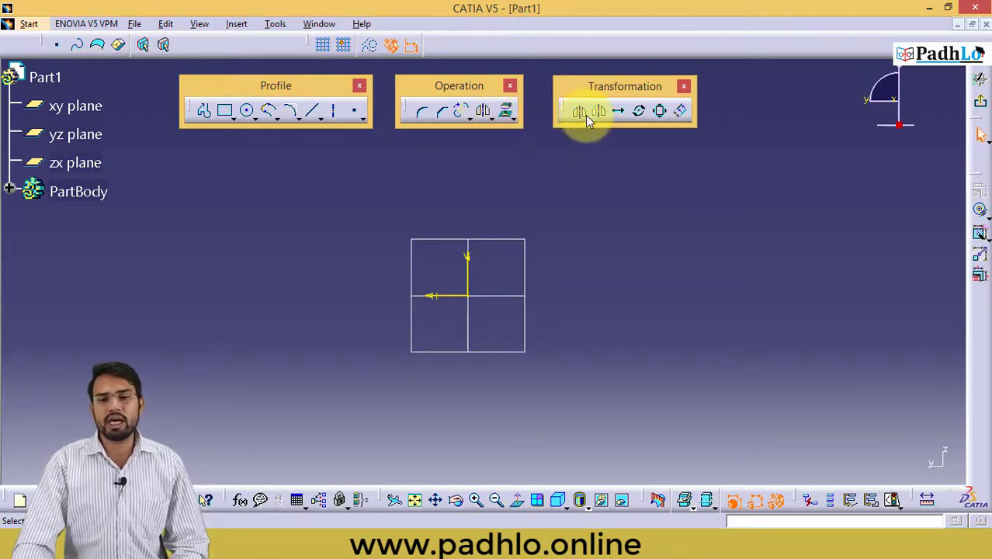
{"action": "left_click", "coordinate": [631, 249]}
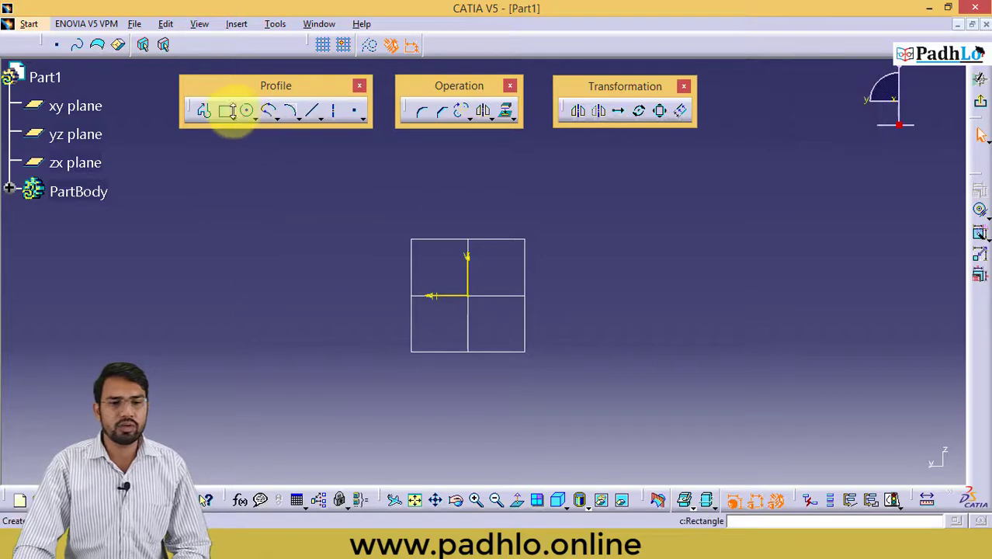
- Sketch an upright rectangle about 410 mm wide and 880 mm high beside the vertical sketch axis
{"action": "left_click", "coordinate": [228, 115]}
{"action": "left_click", "coordinate": [312, 212]}
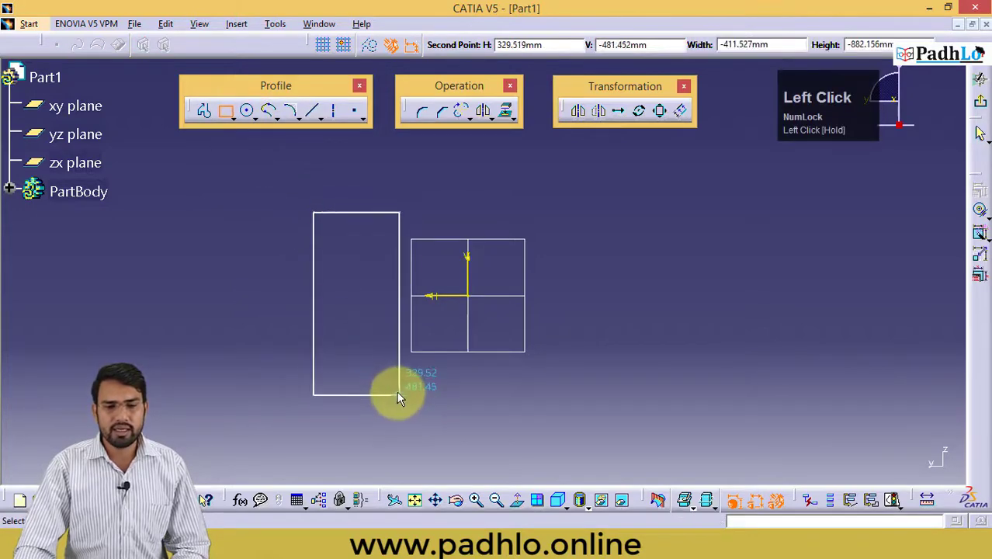
{"action": "left_click", "coordinate": [398, 392]}
{"action": "left_click", "coordinate": [426, 361]}
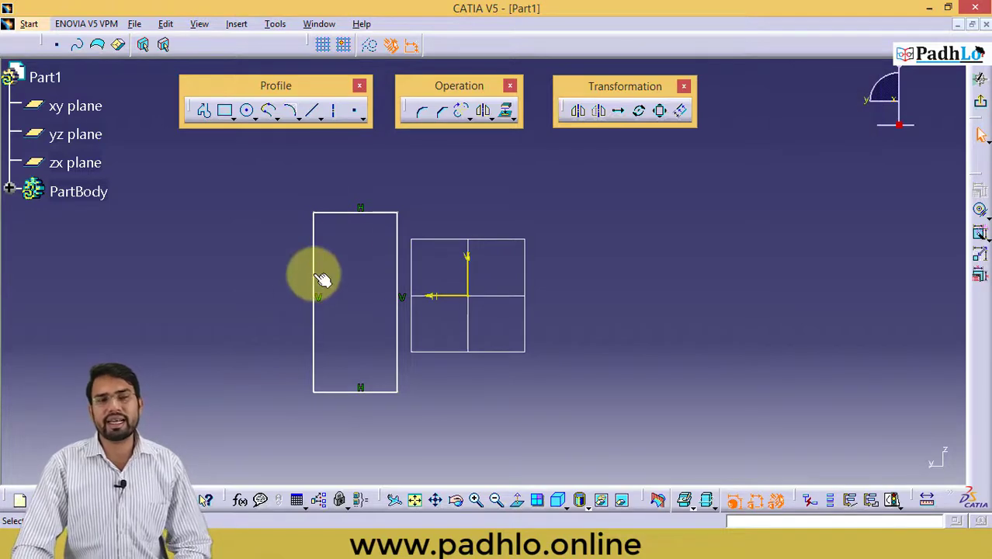
- Mirror the whole rectangle about the vertical sketch axis
{"action": "left_click_drag", "start_coordinate": [268, 196], "coordinate": [412, 388]}
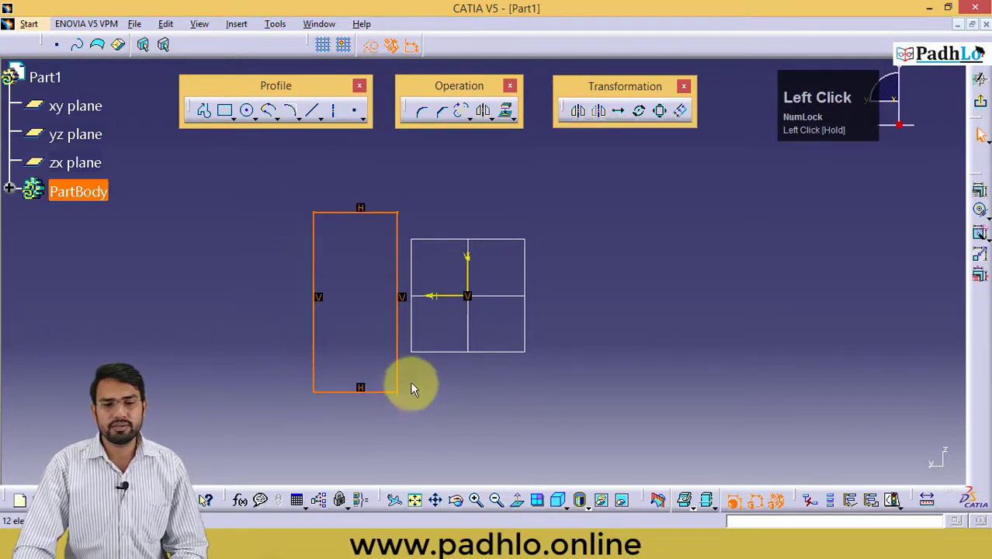
{"action": "left_click", "coordinate": [575, 119]}
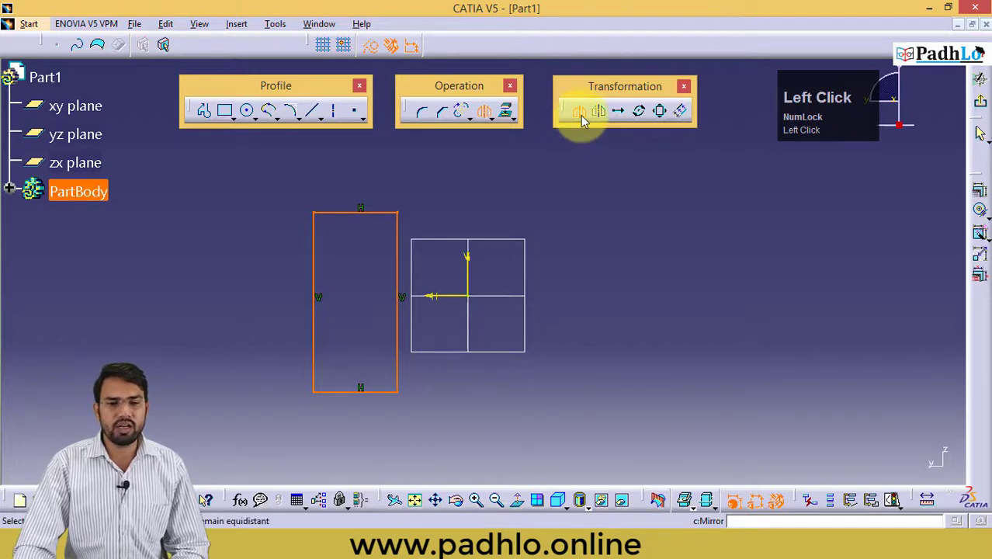
{"action": "left_click", "coordinate": [468, 276]}
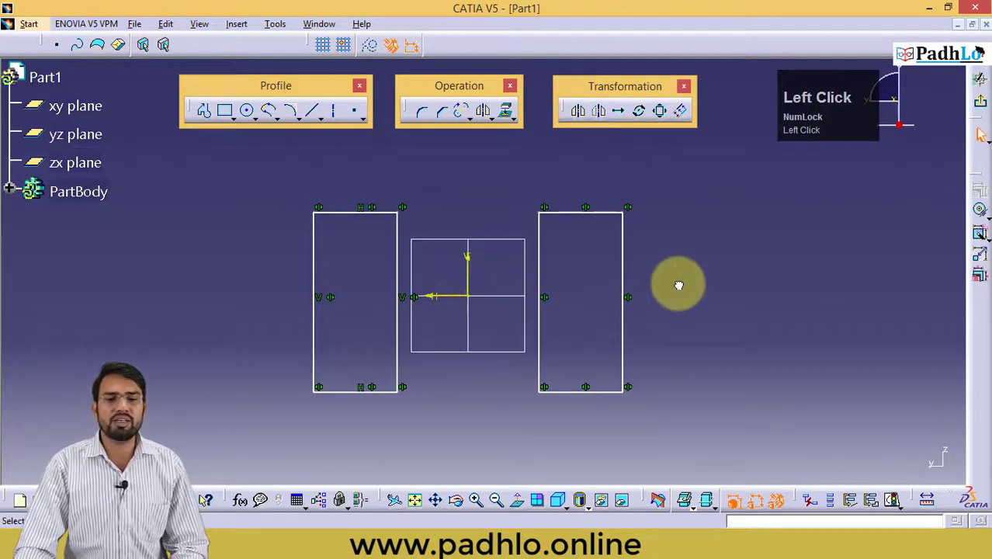
{"action": "middle_click_drag", "start_coordinate": [671, 263], "coordinate": [591, 260]}
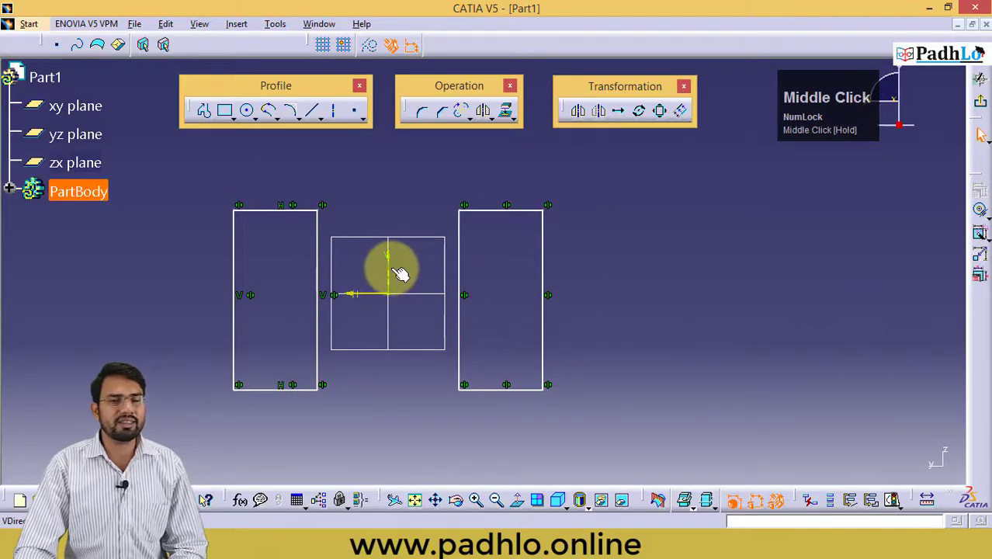
{"action": "left_click", "coordinate": [610, 265]}
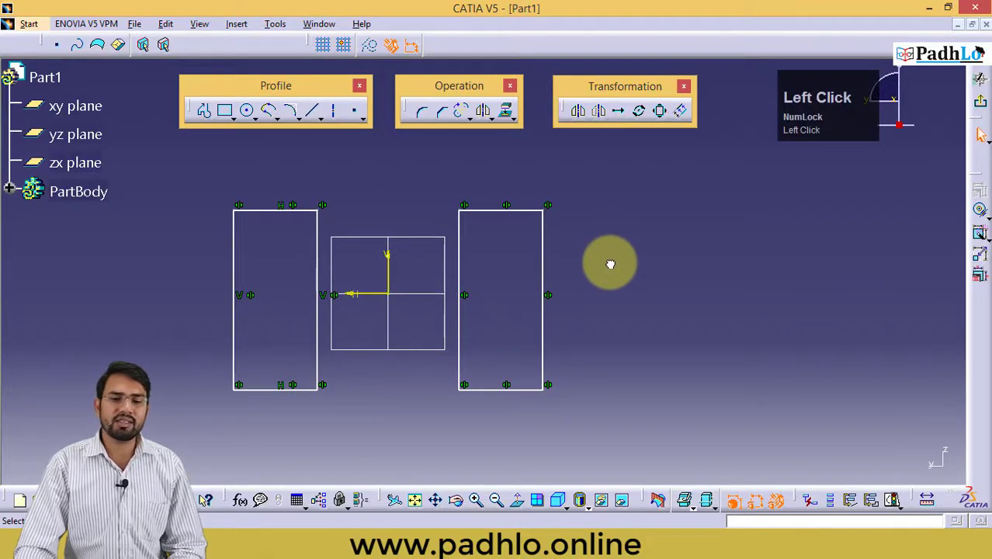
- Sketch a small circle inside the upper part of the mirrored rectangle
{"action": "left_click", "coordinate": [246, 110]}
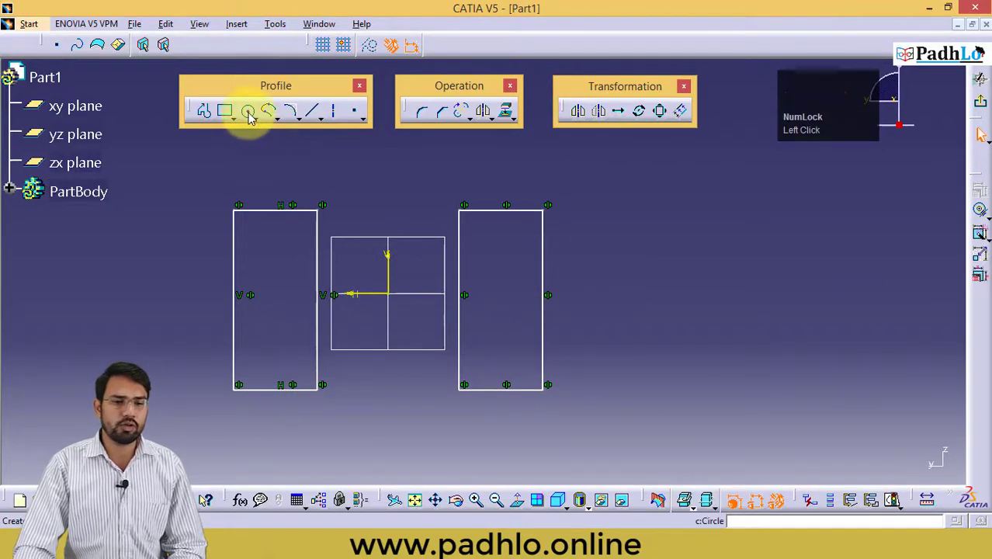
{"action": "left_click", "coordinate": [499, 245]}
{"action": "left_click", "coordinate": [509, 266]}
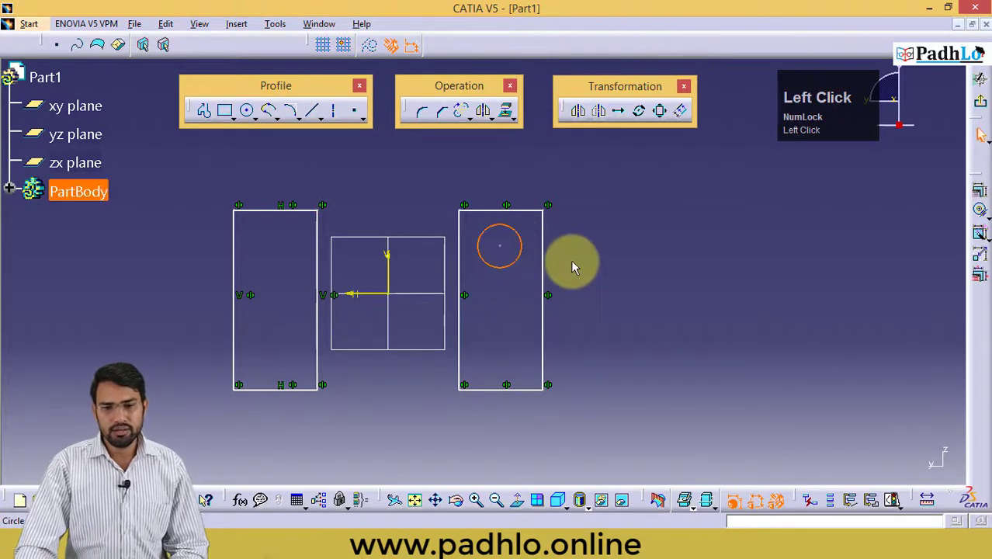
- Mirror the circle about the outer vertical edge of the rectangle that contains it
{"action": "middle_click_drag", "start_coordinate": [578, 257], "coordinate": [569, 259]}
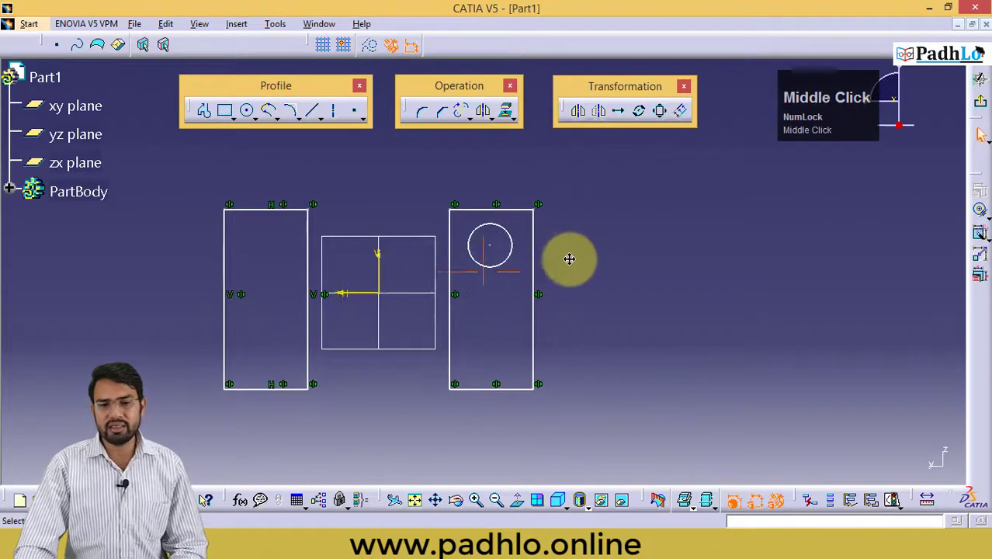
{"action": "left_click", "coordinate": [579, 114]}
{"action": "left_click", "coordinate": [507, 235]}
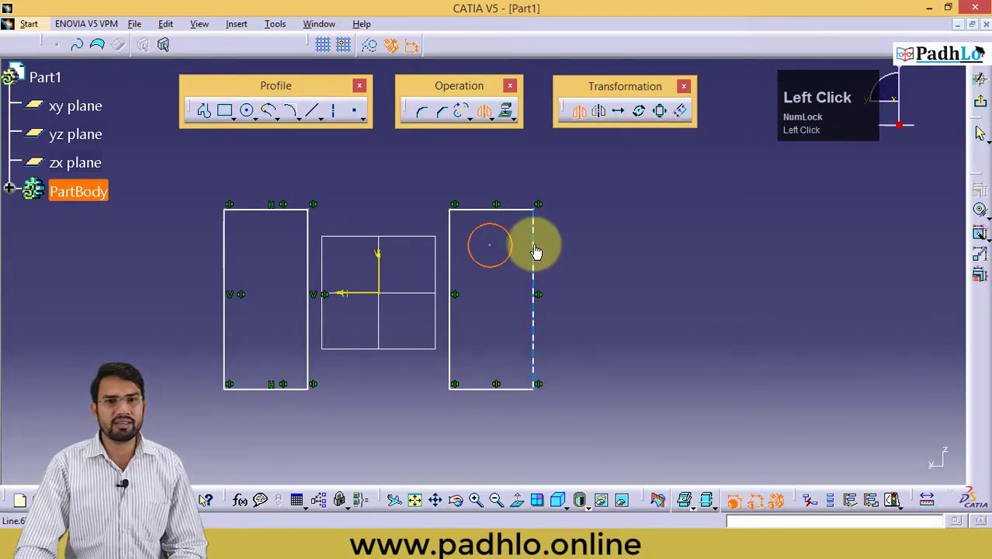
{"action": "left_click", "coordinate": [534, 251]}
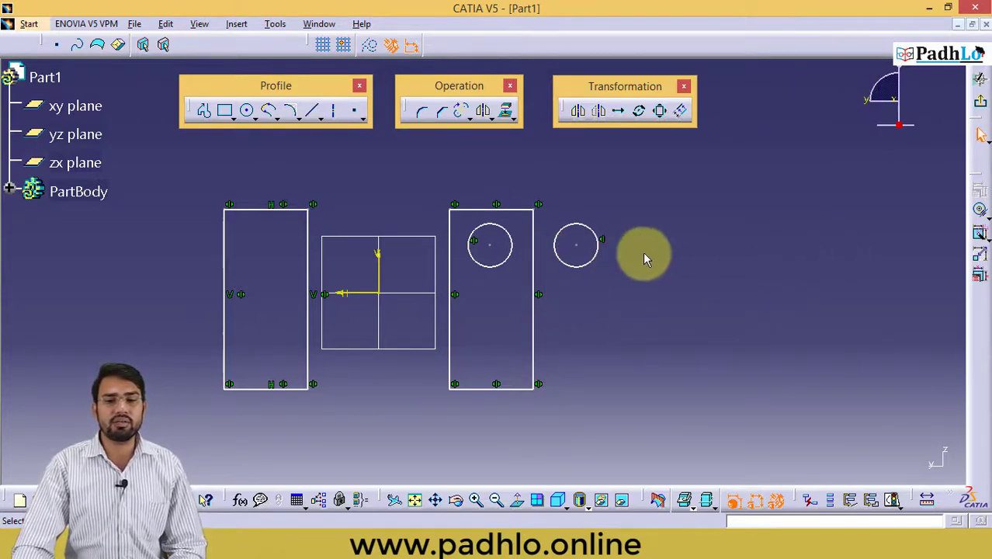
- Draw a vertical axis line beyond the mirrored circle, roughly as tall as the rectangles
{"action": "left_click", "coordinate": [334, 117]}
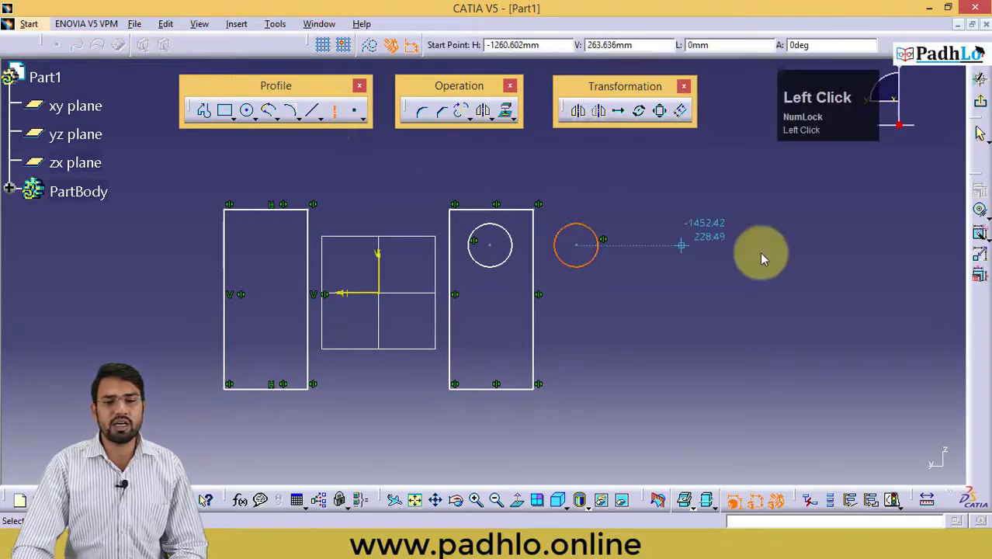
{"action": "left_click", "coordinate": [652, 198]}
{"action": "left_click", "coordinate": [652, 368]}
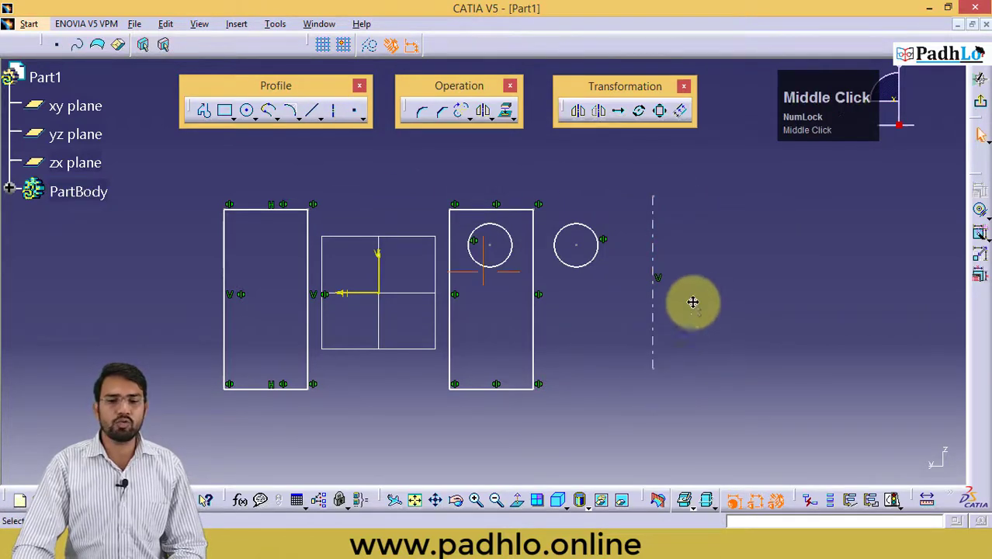
- Mirror the circle outside the rectangle about the newly drawn vertical axis line
{"action": "middle_click_drag", "start_coordinate": [693, 299], "coordinate": [538, 288]}
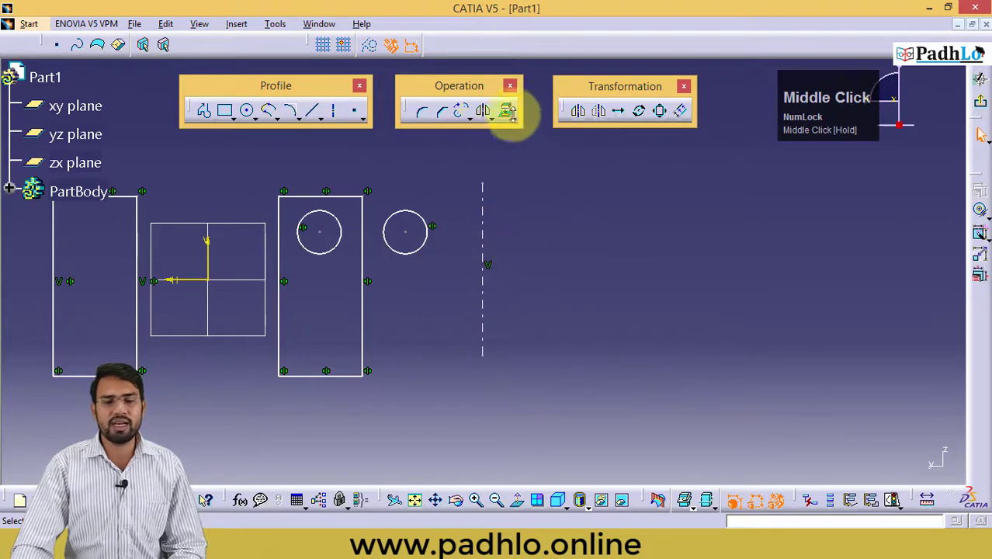
{"action": "left_click", "coordinate": [581, 112]}
{"action": "left_click", "coordinate": [424, 242]}
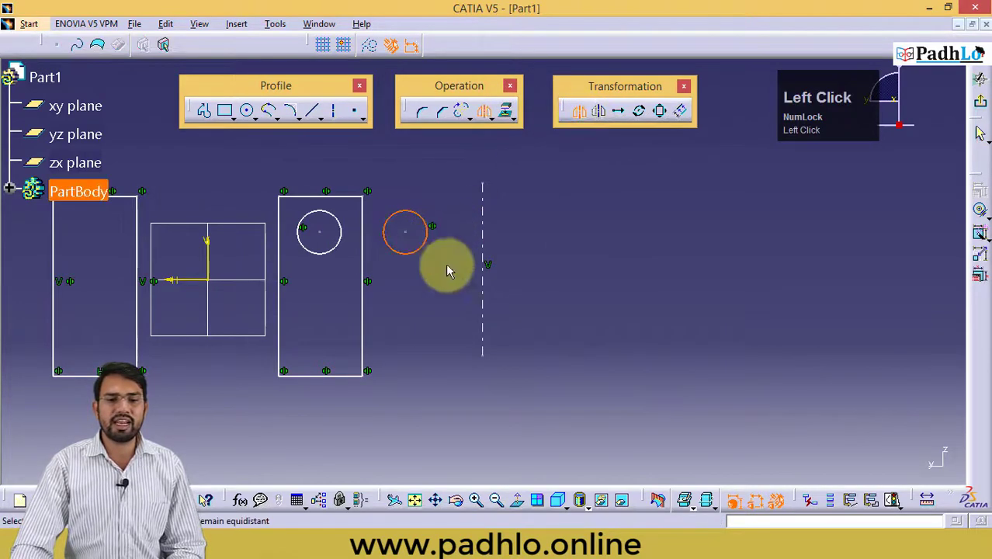
{"action": "left_click", "coordinate": [483, 246]}
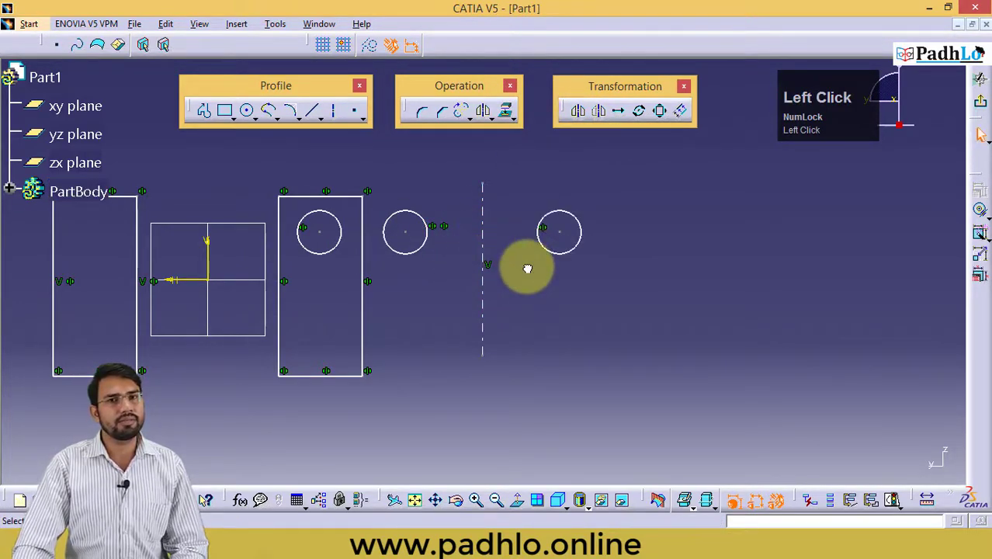
- Delete the vertical axis line and the two circles outside the rectangle
{"action": "left_click_drag", "start_coordinate": [649, 168], "coordinate": [377, 431]}
{"action": "key", "text": "Delete"}
- Apply Symmetry to the circle inside the rectangle, using the rectangle's outer vertical edge as the symmetry line
{"action": "mouse_move", "coordinate": [449, 292]}
{"action": "middle_mouse_down"}
{"action": "mouse_move", "coordinate": [573, 279]}
{"action": "mouse_move", "coordinate": [595, 240]}
{"action": "mouse_move", "coordinate": [522, 241]}
{"action": "mouse_move", "coordinate": [573, 138]}
{"action": "middle_mouse_up"}
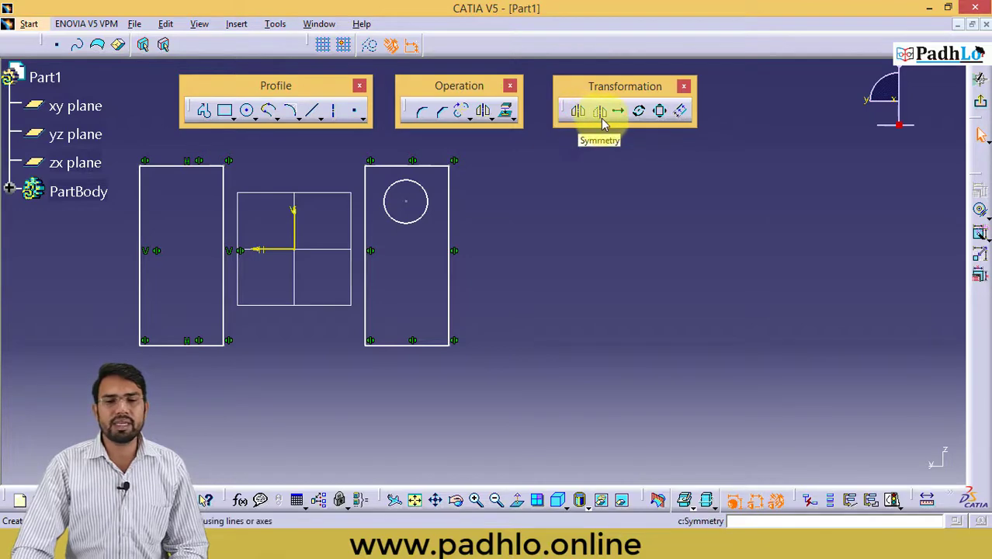
{"action": "left_click", "coordinate": [600, 111]}
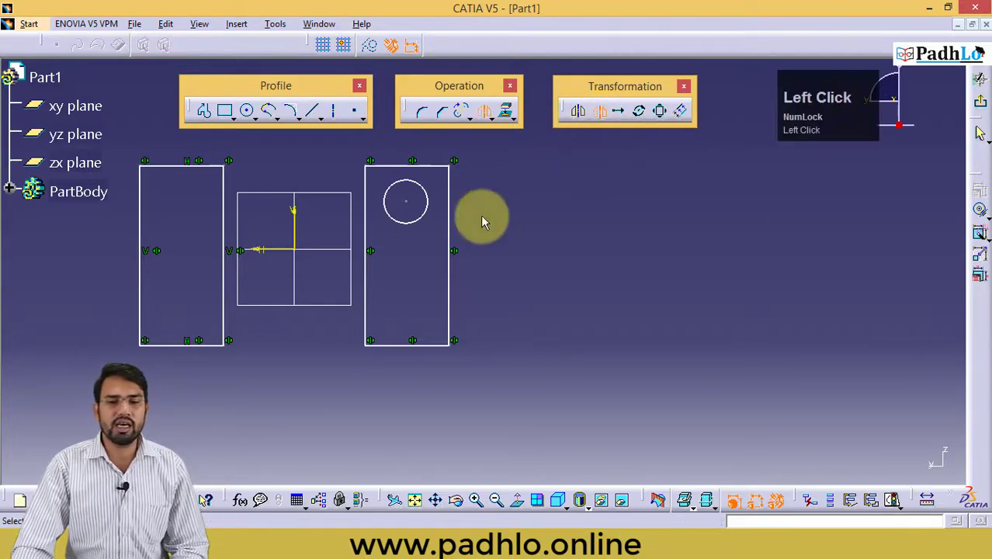
{"action": "left_click", "coordinate": [422, 211]}
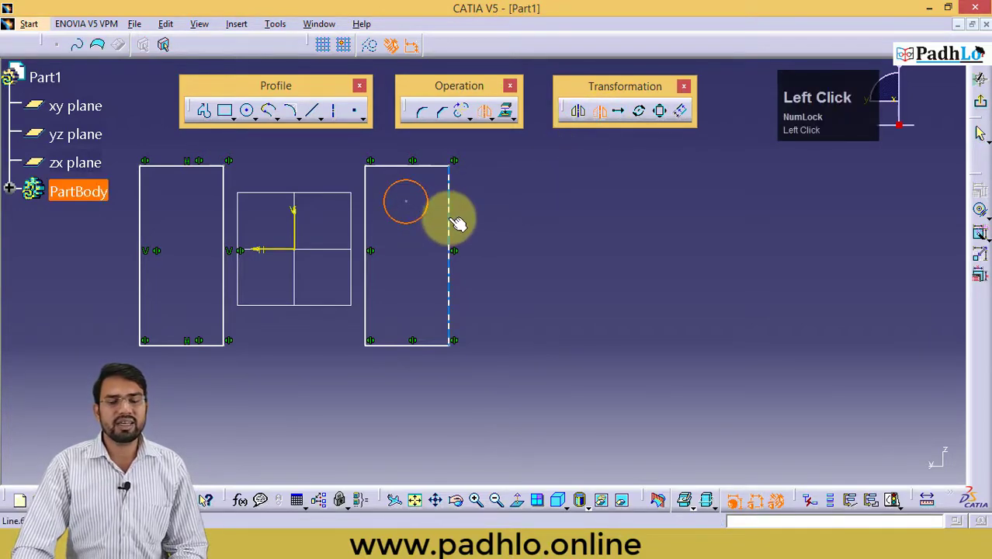
{"action": "left_click", "coordinate": [450, 221]}
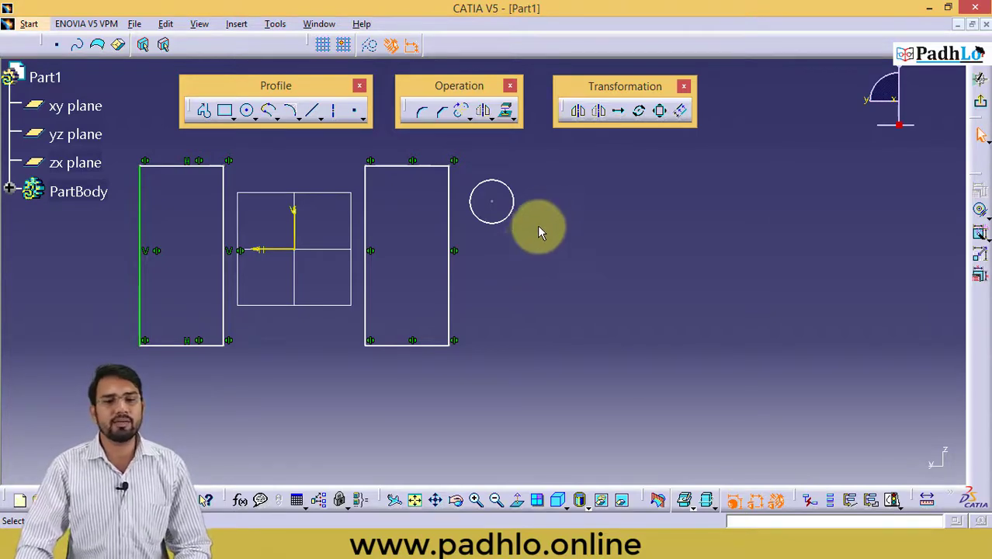
{"action": "left_click", "coordinate": [619, 112]}
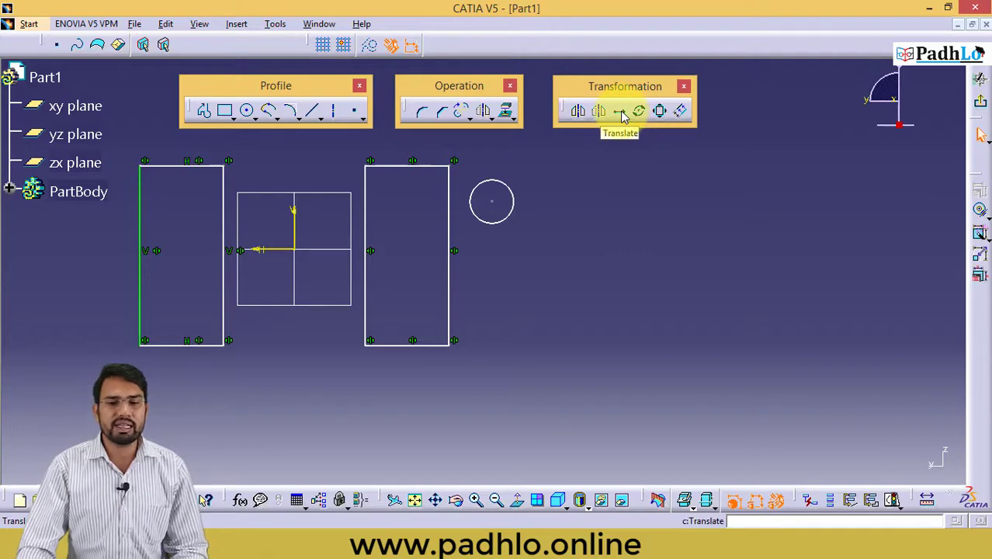
{"action": "left_click", "coordinate": [621, 113]}
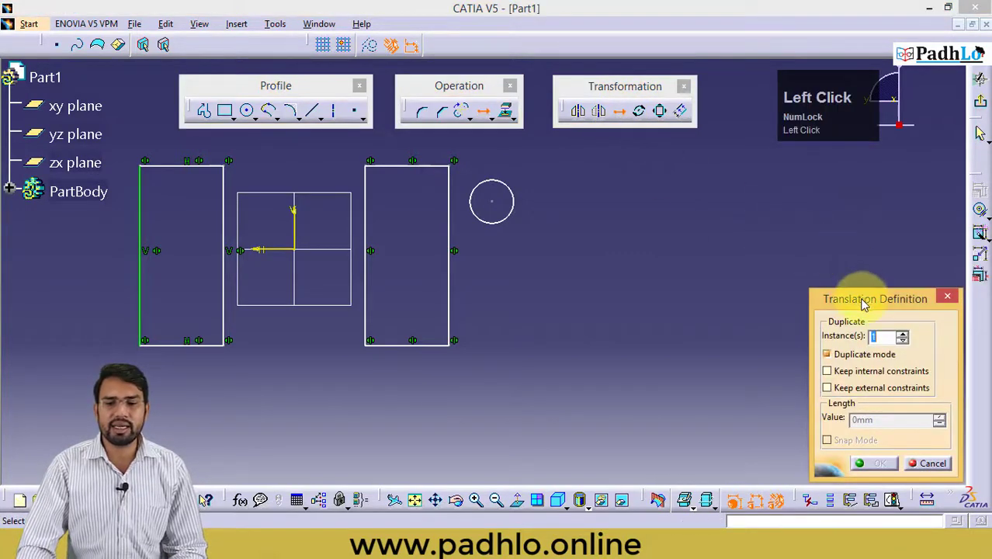
{"action": "mouse_move", "coordinate": [512, 252]}
{"action": "middle_mouse_down"}
{"action": "mouse_move", "coordinate": [421, 293]}
{"action": "mouse_move", "coordinate": [398, 278]}
{"action": "mouse_move", "coordinate": [385, 245]}
{"action": "middle_mouse_up"}
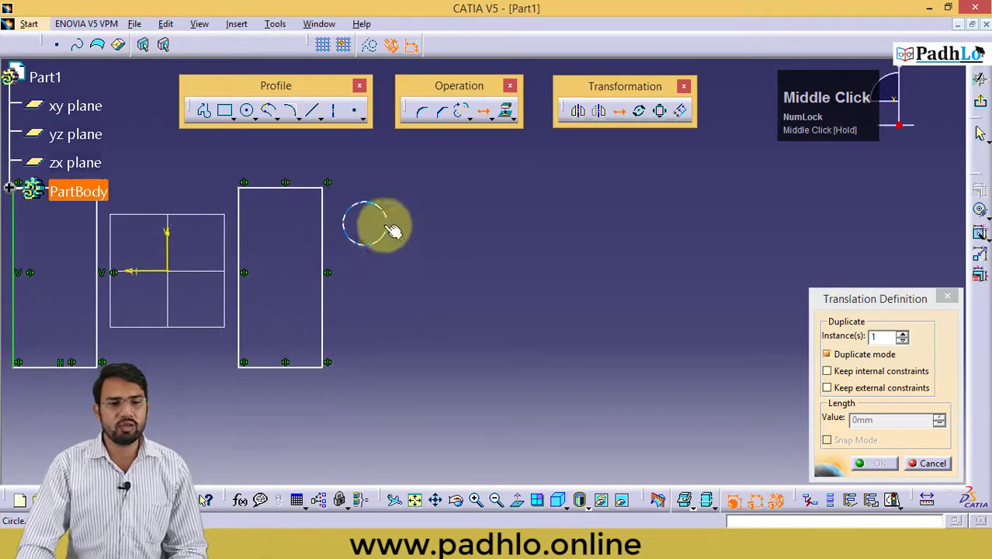
{"action": "left_click", "coordinate": [948, 300]}
- Draw a vertical line directly below the circle outside the rectangle
{"action": "left_click", "coordinate": [313, 111]}
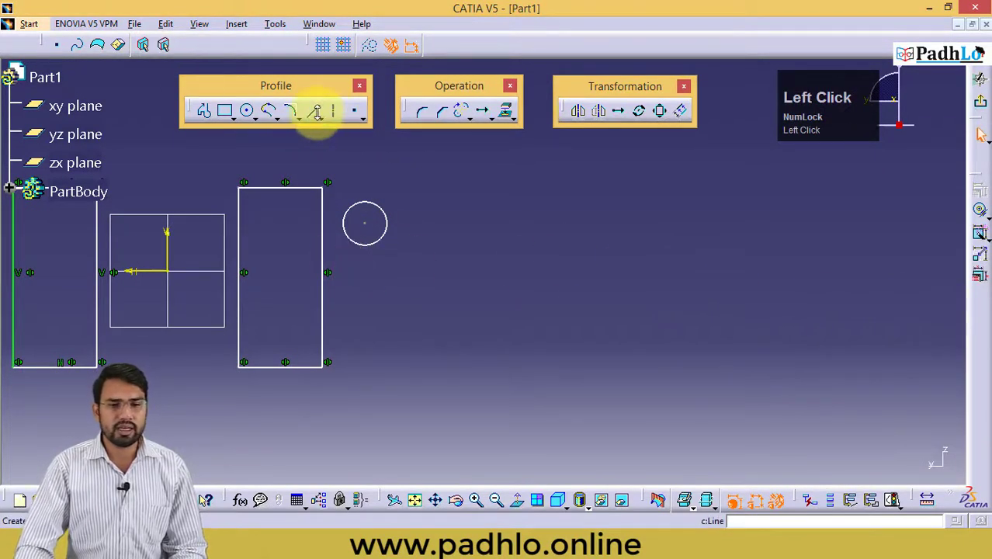
{"action": "left_click", "coordinate": [367, 282]}
{"action": "left_click", "coordinate": [365, 372]}
- Translate the vertical line below the circle horizontally away from the rectangle in duplicate mode with 5 instances, using its lower endpoint as the start point
{"action": "middle_click_drag", "start_coordinate": [402, 328], "coordinate": [362, 318]}
{"action": "left_click", "coordinate": [625, 111]}
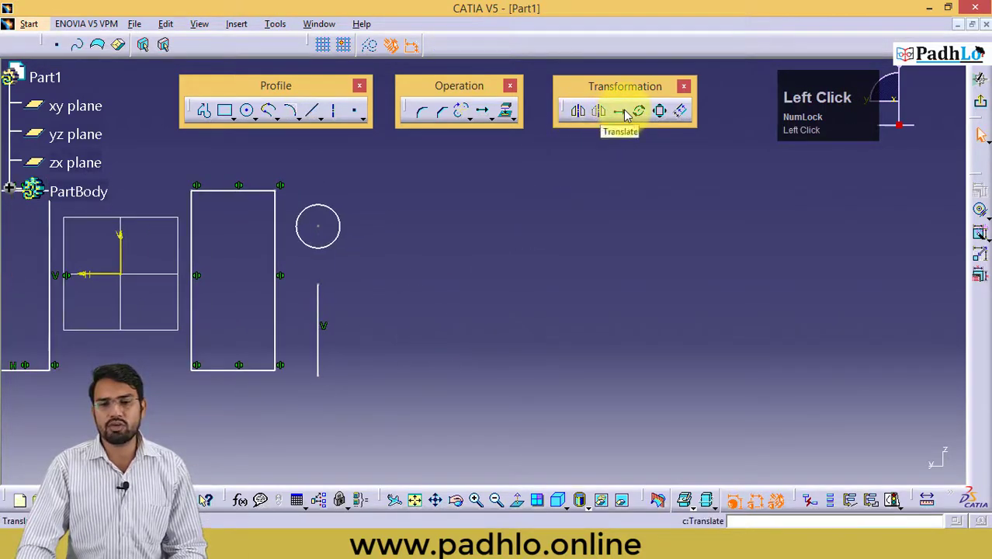
{"action": "left_click_drag", "start_coordinate": [815, 298], "coordinate": [834, 278]}
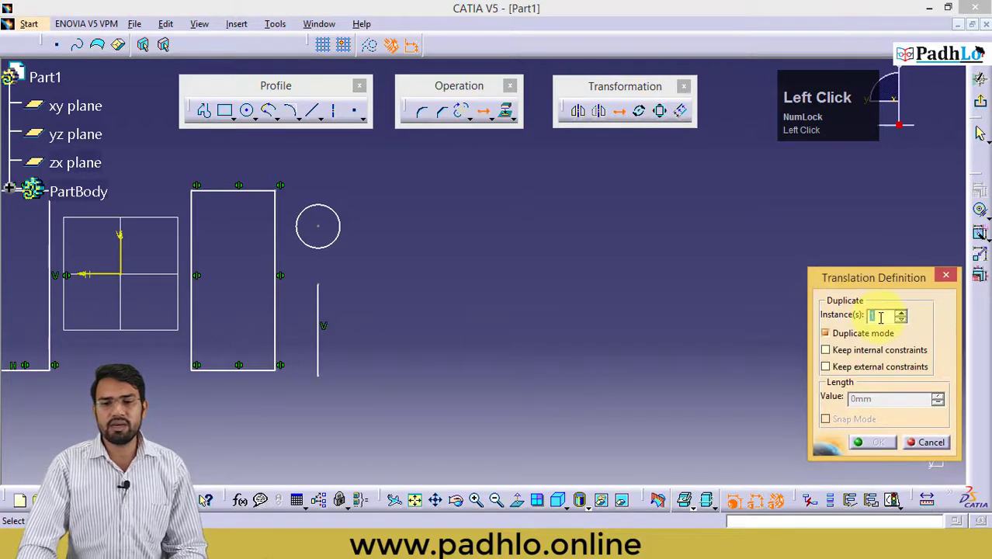
{"action": "mouse_move", "coordinate": [870, 315]}
{"action": "left_mouse_down"}
{"action": "mouse_move", "coordinate": [849, 327]}
{"action": "mouse_move", "coordinate": [856, 316]}
{"action": "left_mouse_up"}
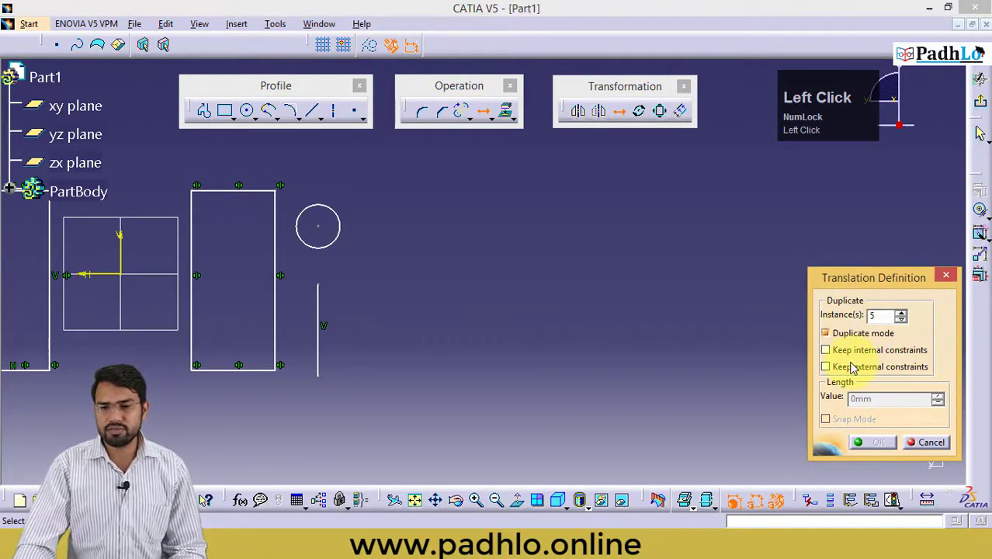
{"action": "left_click", "coordinate": [324, 319]}
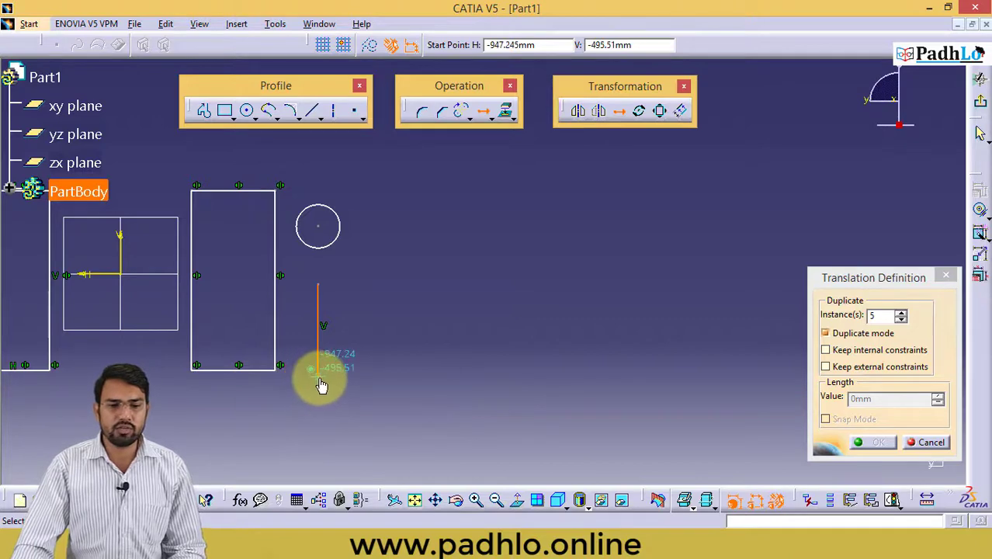
{"action": "left_click", "coordinate": [321, 385]}
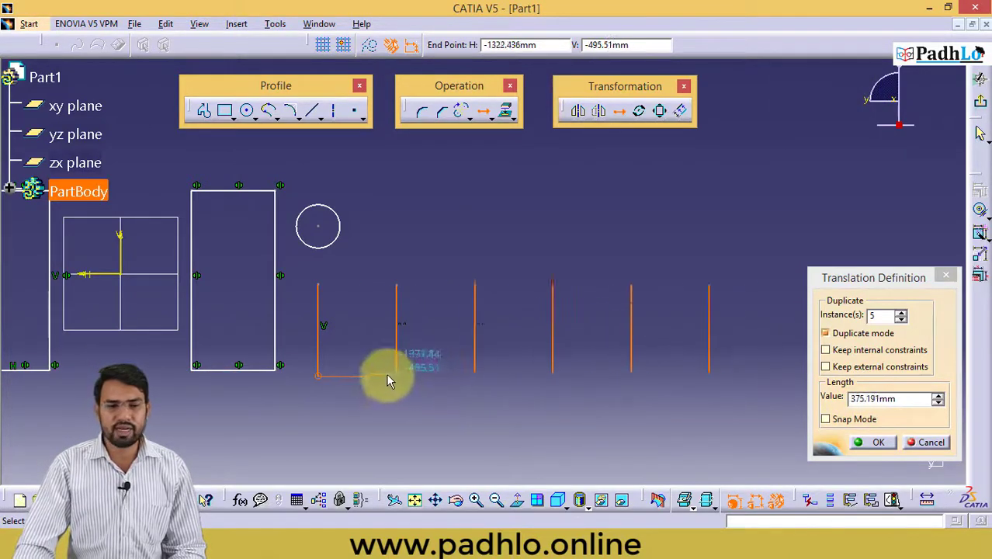
{"action": "left_click", "coordinate": [369, 379]}
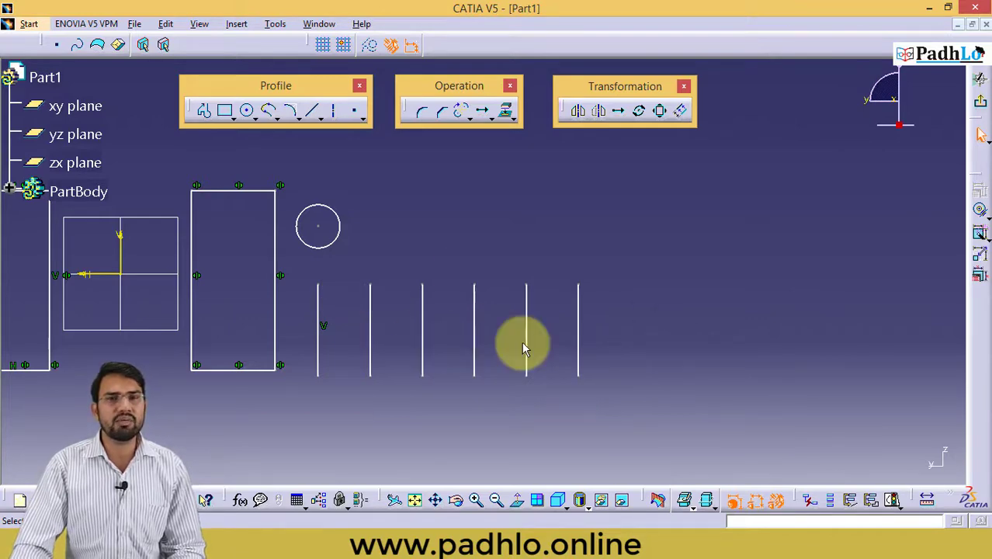
- Delete the five translated copies of the vertical line, keeping the original line below the circle
{"action": "left_click_drag", "start_coordinate": [649, 270], "coordinate": [341, 447]}
{"action": "key", "text": "Delete"}
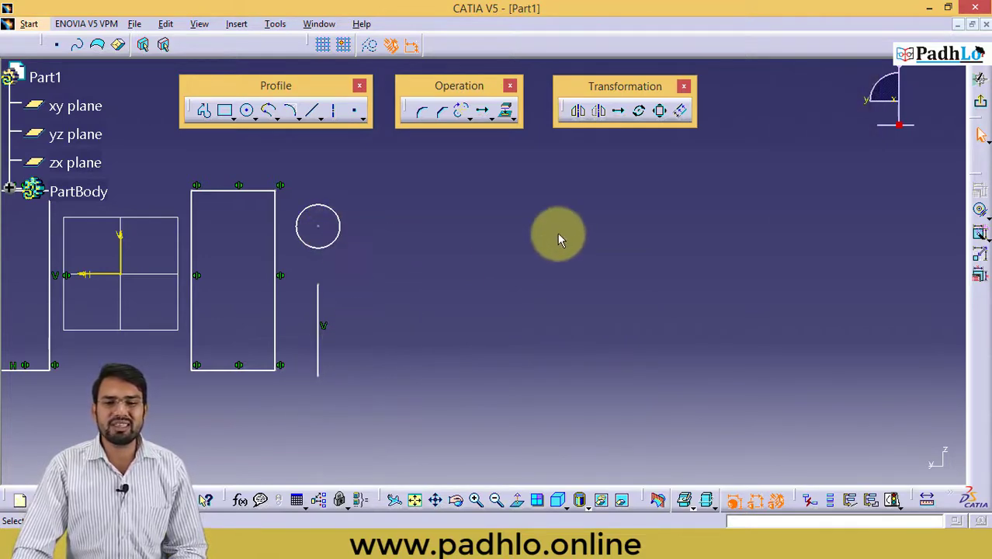
{"action": "mouse_move", "coordinate": [557, 232]}
{"action": "middle_mouse_down"}
{"action": "mouse_move", "coordinate": [501, 257]}
{"action": "mouse_move", "coordinate": [306, 268]}
{"action": "middle_mouse_up"}
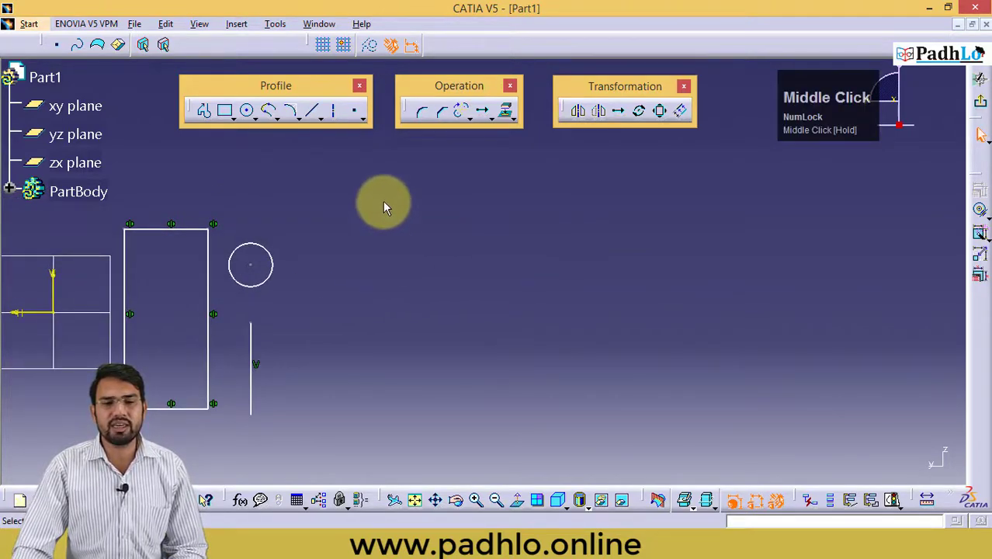
{"action": "left_click", "coordinate": [618, 110]}
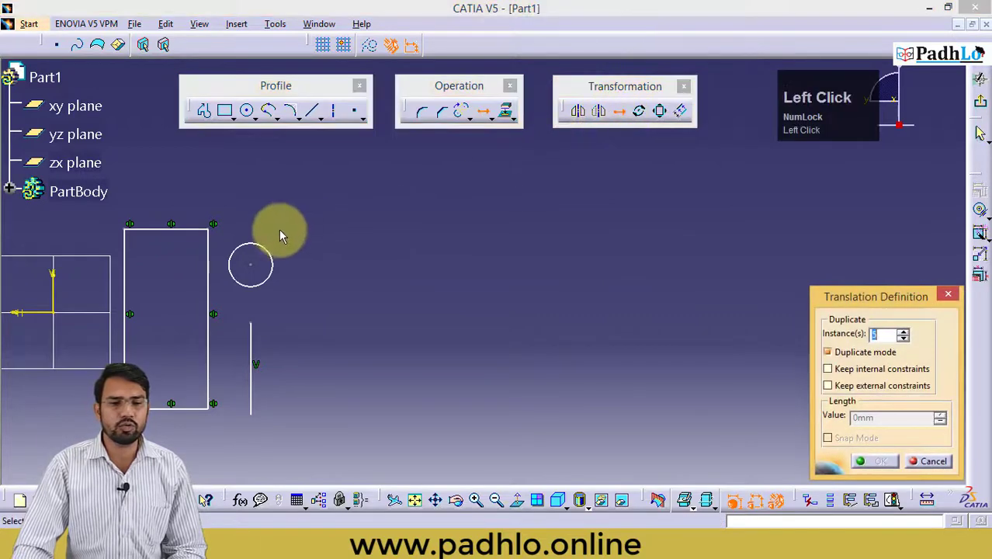
{"action": "left_click", "coordinate": [268, 257]}
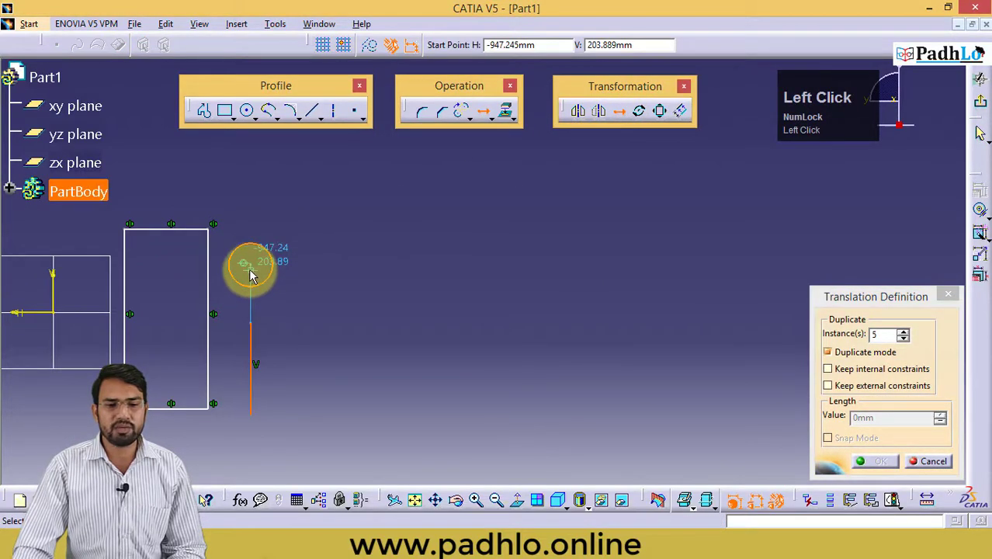
{"action": "left_click", "coordinate": [250, 265]}
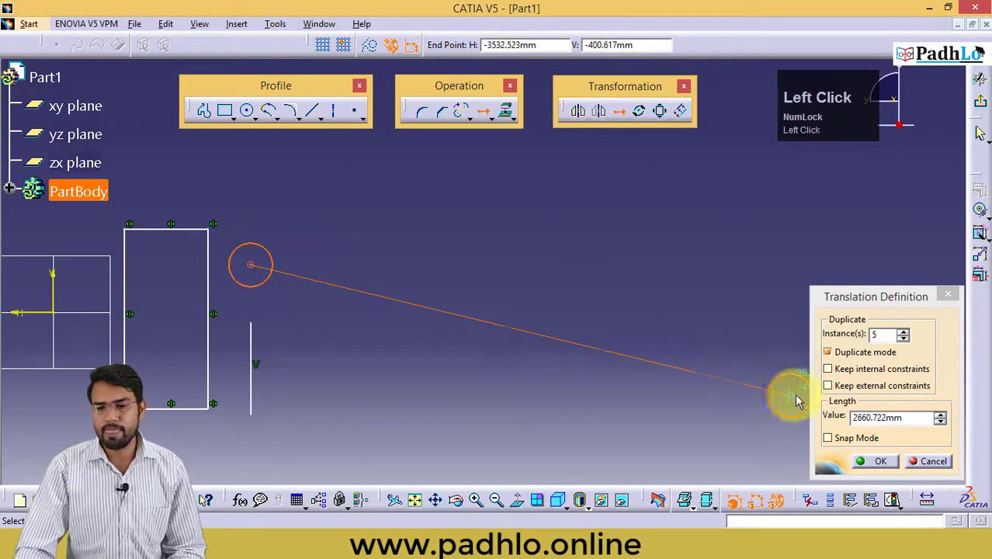
{"action": "left_click_drag", "start_coordinate": [919, 417], "coordinate": [841, 416]}
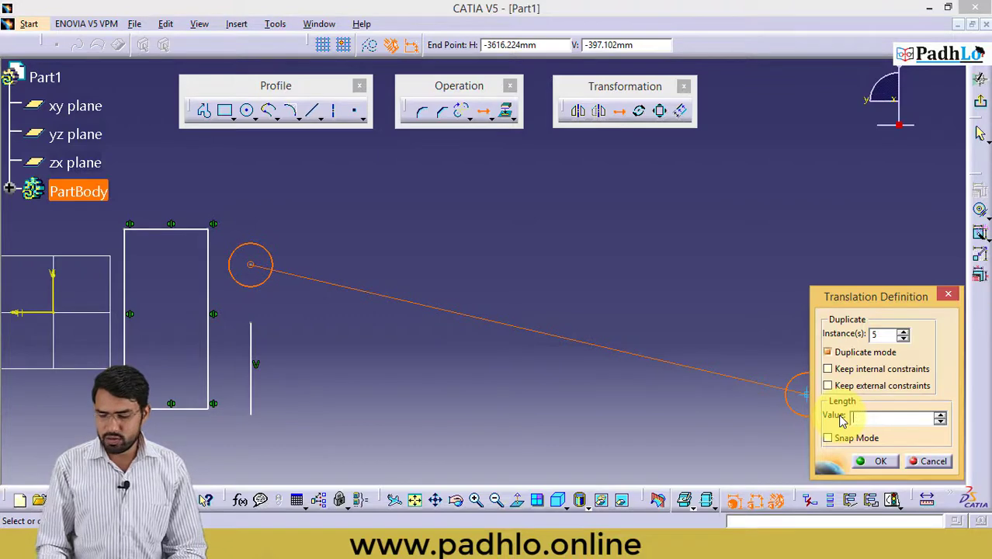
{"action": "key", "text": "Return"}
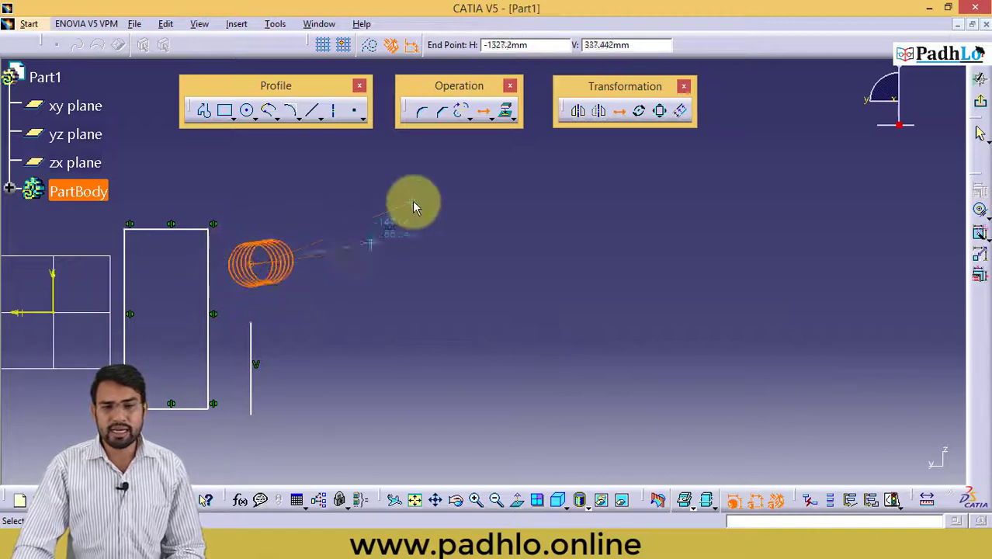
{"action": "key", "text": "Escape"}
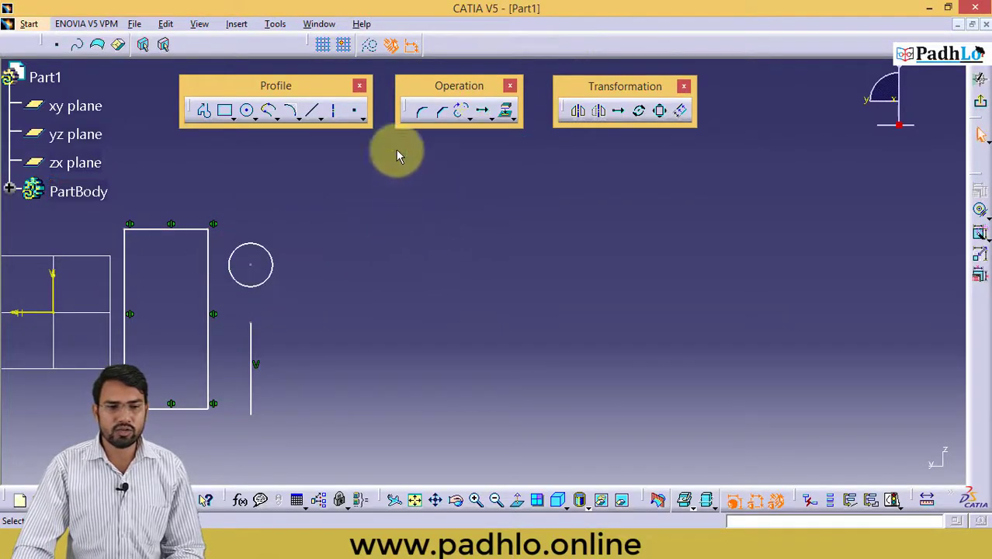
- Try to translate the circle from its centre in duplicate mode with 5 instances and a length of 100 mm
{"action": "left_click", "coordinate": [617, 111]}
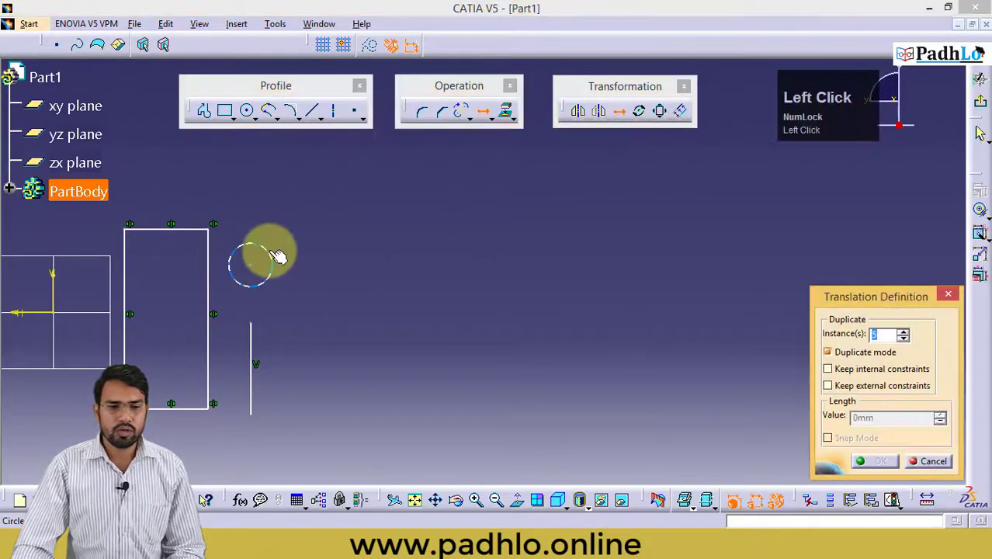
{"action": "left_click", "coordinate": [260, 274]}
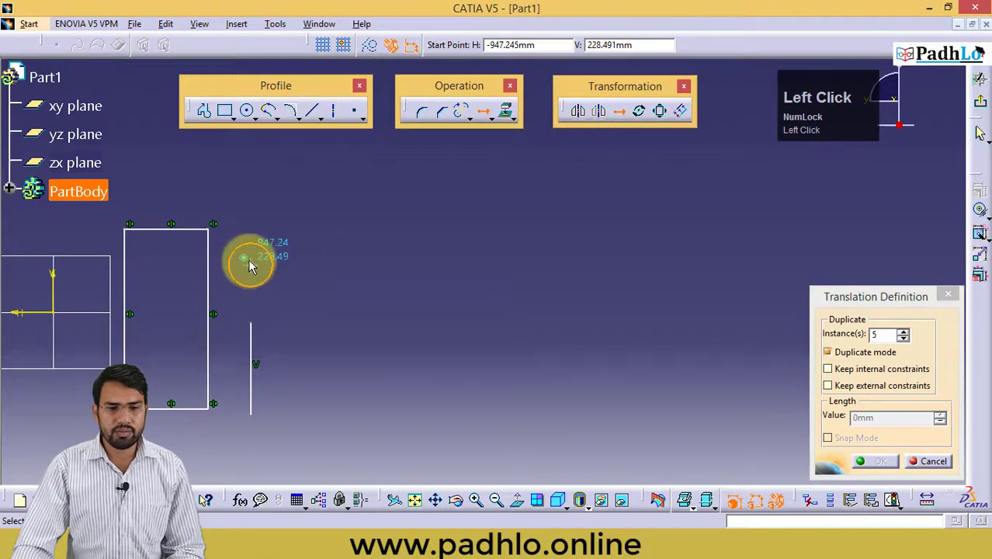
{"action": "left_click", "coordinate": [249, 266]}
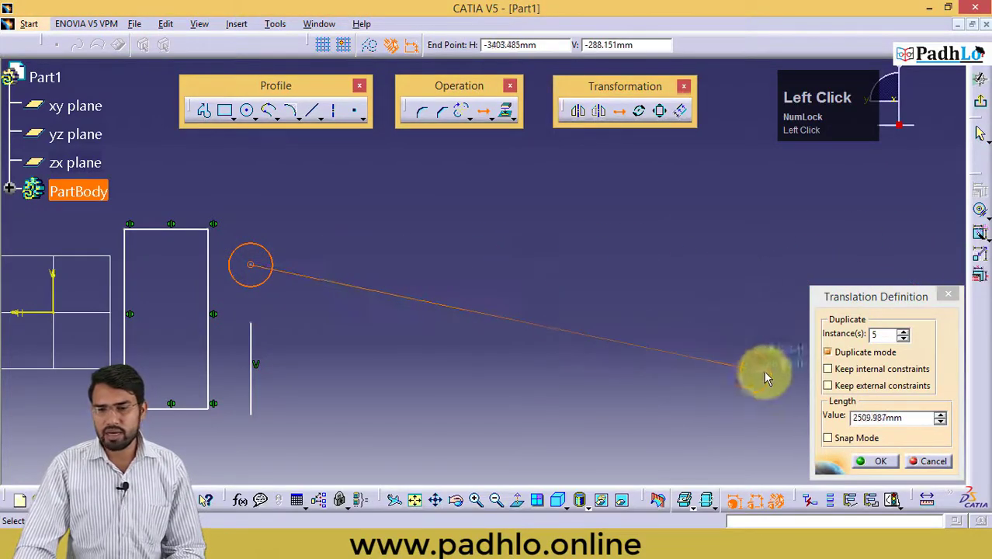
{"action": "left_click_drag", "start_coordinate": [906, 418], "coordinate": [842, 416]}
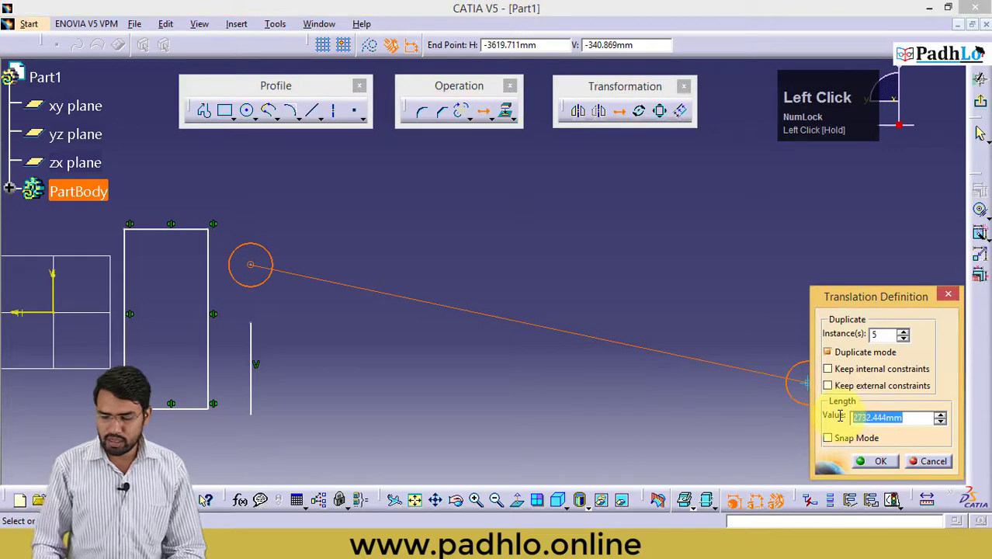
{"action": "type", "text": "100"}
{"action": "key", "text": "Return"}
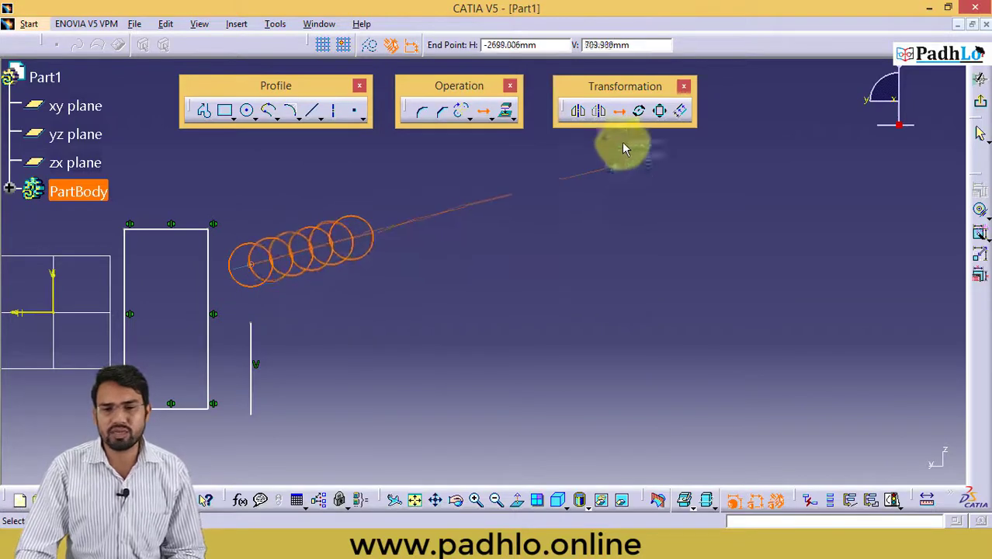
{"action": "left_click", "coordinate": [621, 110]}
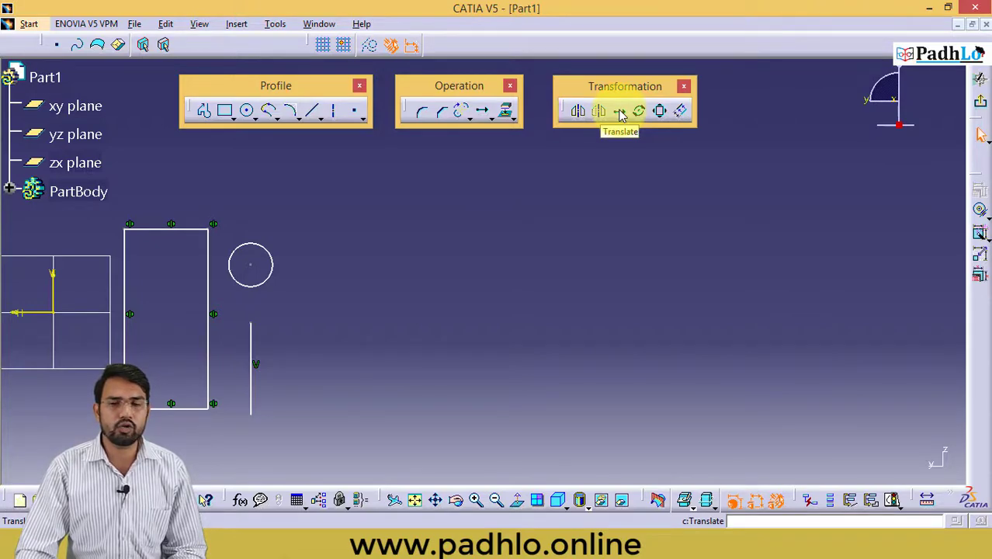
- Translate the circle from its centre with 5 duplicate instances, forming a horizontal row of separate circles away from the rectangle
{"action": "left_click", "coordinate": [619, 111]}
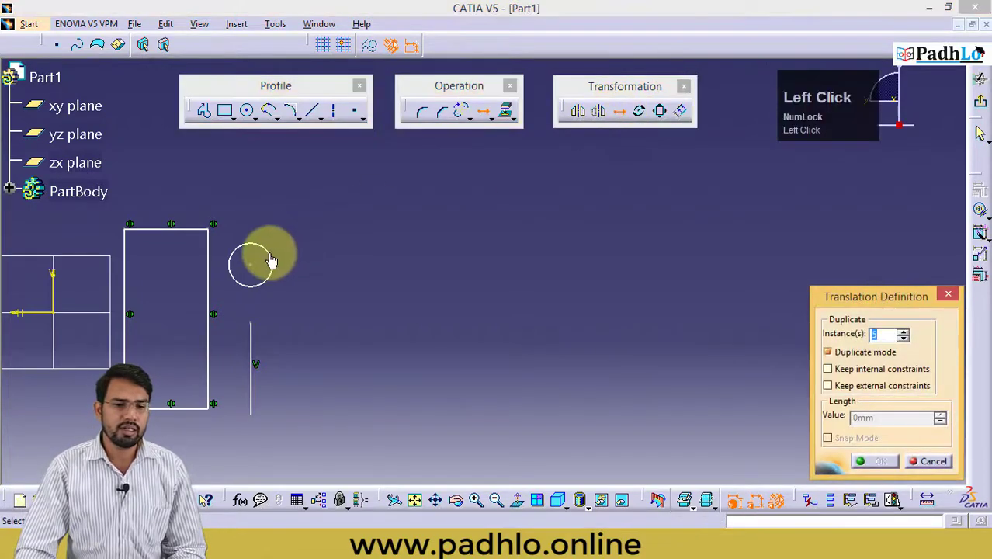
{"action": "left_click", "coordinate": [267, 264]}
{"action": "left_click", "coordinate": [251, 267]}
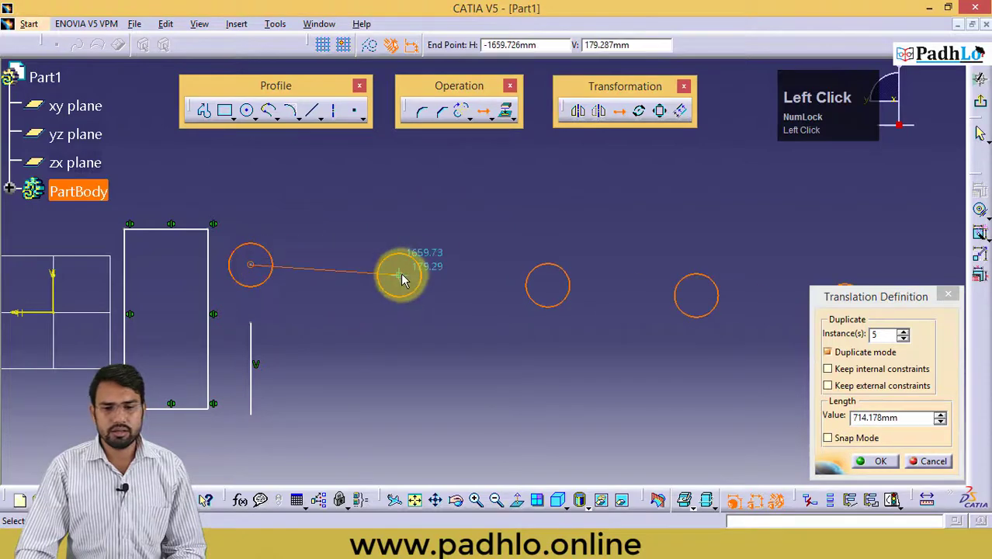
{"action": "left_click_drag", "start_coordinate": [912, 418], "coordinate": [816, 415]}
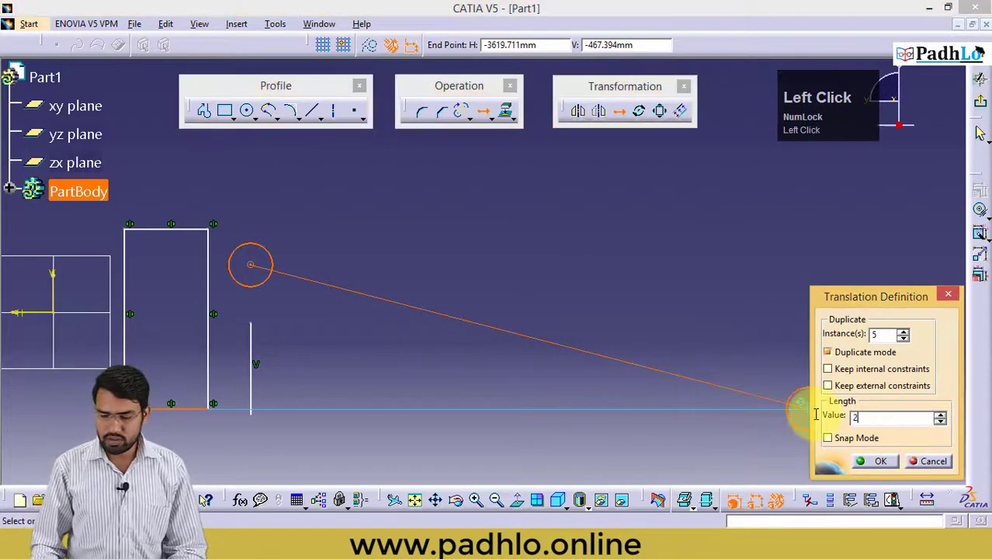
{"action": "key", "text": "Return"}
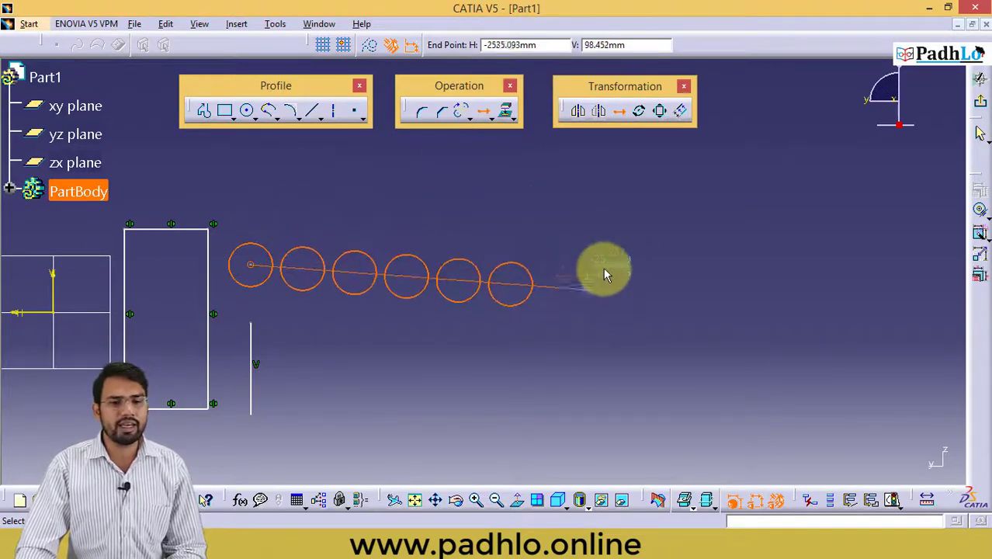
{"action": "left_click", "coordinate": [655, 272]}
{"action": "middle_click_drag", "start_coordinate": [334, 296], "coordinate": [355, 289]}
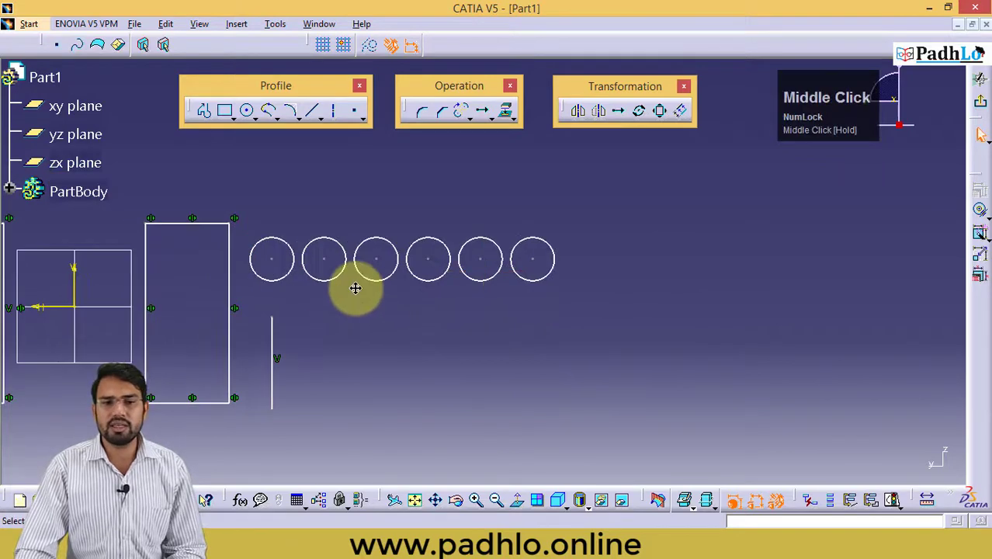
- Translate the vertical line without duplicate mode, moving it horizontally from its lower endpoint to below the last circle in the row
{"action": "left_click", "coordinate": [619, 118]}
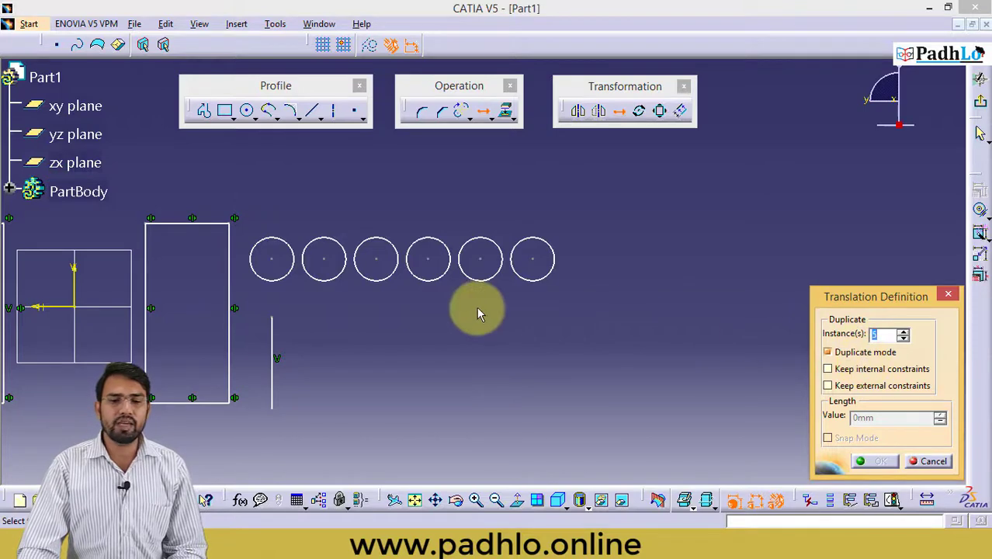
{"action": "left_click", "coordinate": [869, 349]}
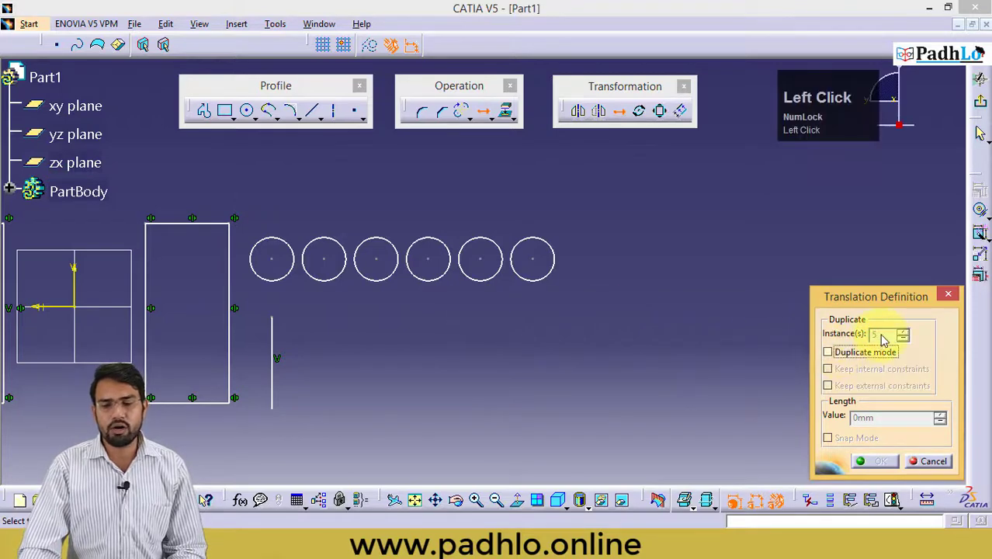
{"action": "left_click", "coordinate": [272, 396]}
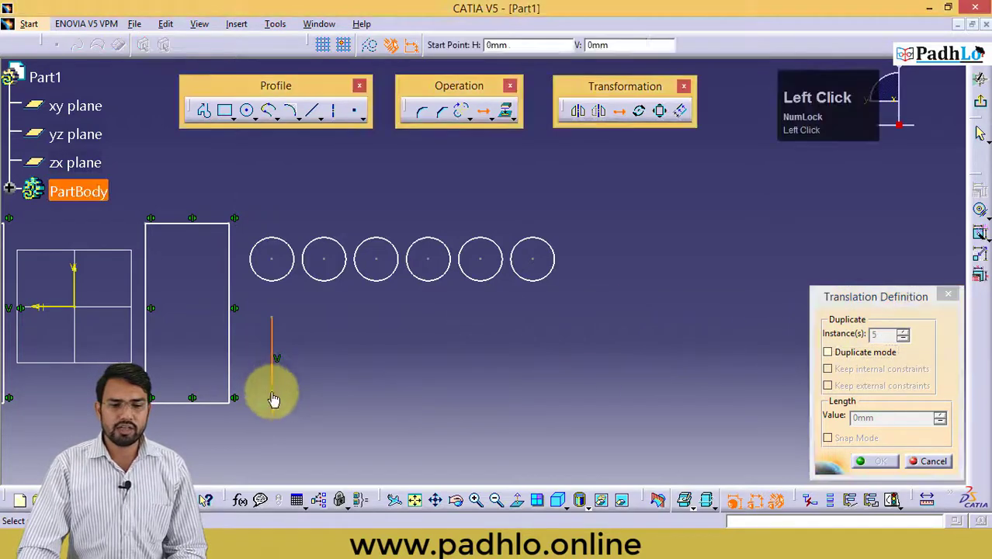
{"action": "left_click", "coordinate": [273, 408]}
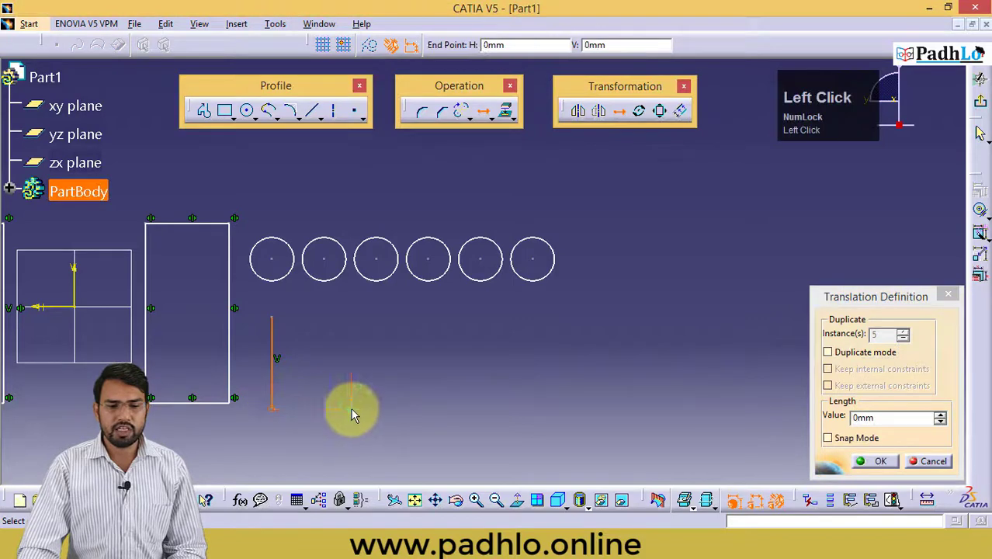
{"action": "left_click", "coordinate": [541, 415]}
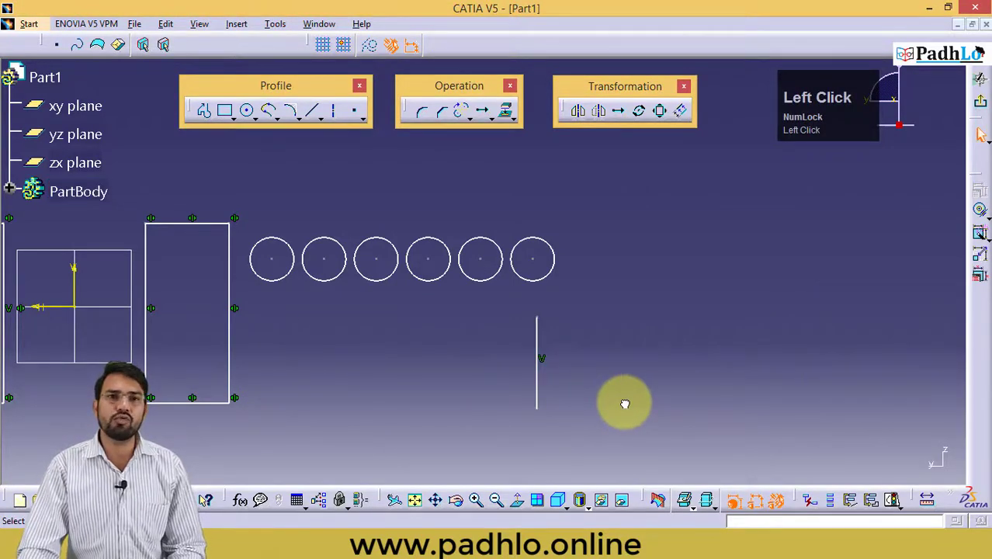
- Undo the vertical line's translation and clear the selection
{"action": "key", "text": "ctrl+z"}
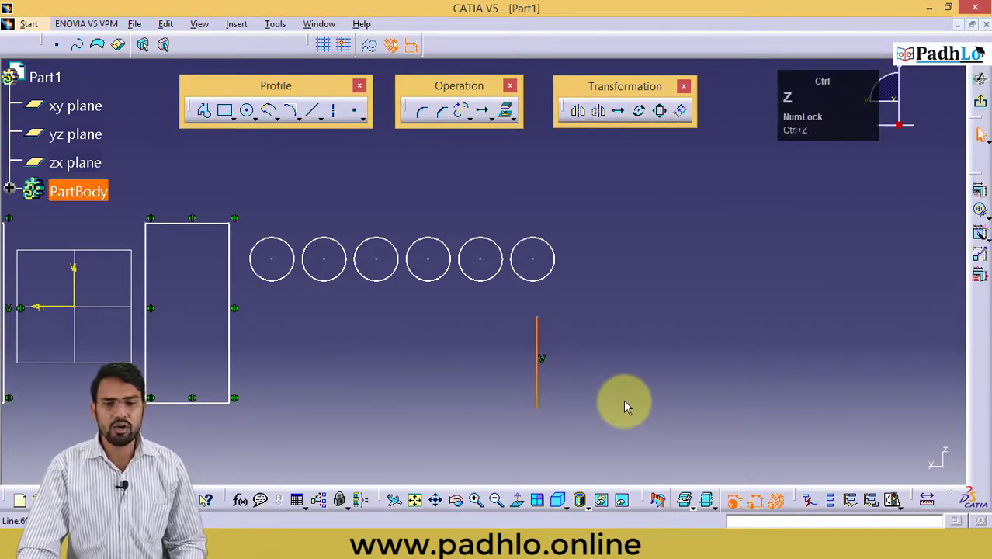
{"action": "key", "text": "ctrl+z"}
{"action": "left_click", "coordinate": [464, 358]}
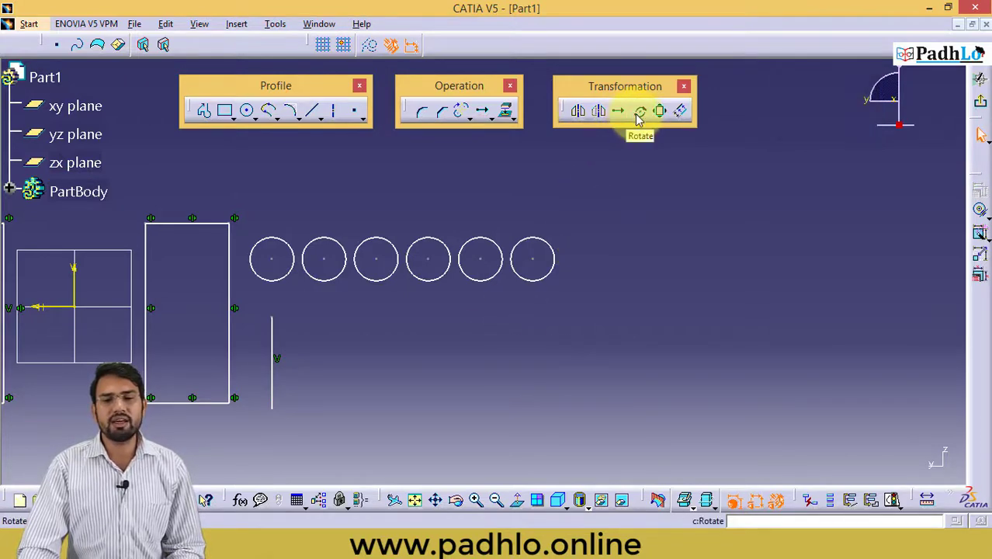
- Delete the row of circles, the vertical line and the rectangle next to them
{"action": "left_click", "coordinate": [644, 219]}
{"action": "middle_click_drag", "start_coordinate": [671, 252], "coordinate": [658, 221]}
{"action": "left_click", "coordinate": [314, 349]}
{"action": "middle_click_drag", "start_coordinate": [409, 346], "coordinate": [503, 399]}
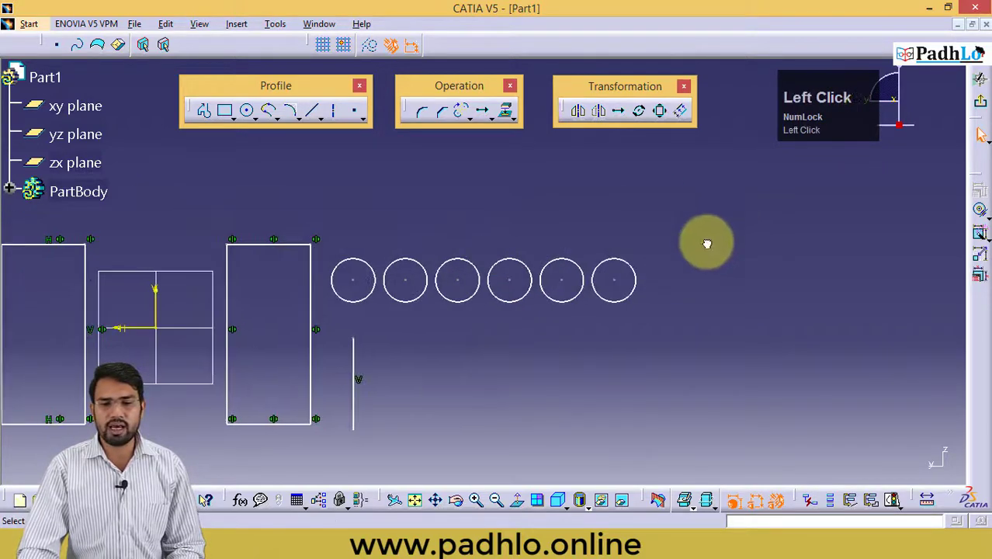
{"action": "left_click_drag", "start_coordinate": [704, 239], "coordinate": [217, 455]}
{"action": "key", "text": "Delete"}
- Draw a rectangle that is wider than tall in the cleared area beside the sketch axes
{"action": "mouse_move", "coordinate": [227, 441]}
{"action": "middle_mouse_down"}
{"action": "mouse_move", "coordinate": [273, 303]}
{"action": "mouse_move", "coordinate": [337, 221]}
{"action": "middle_mouse_up"}
{"action": "left_click", "coordinate": [224, 110]}
{"action": "left_click", "coordinate": [252, 268]}
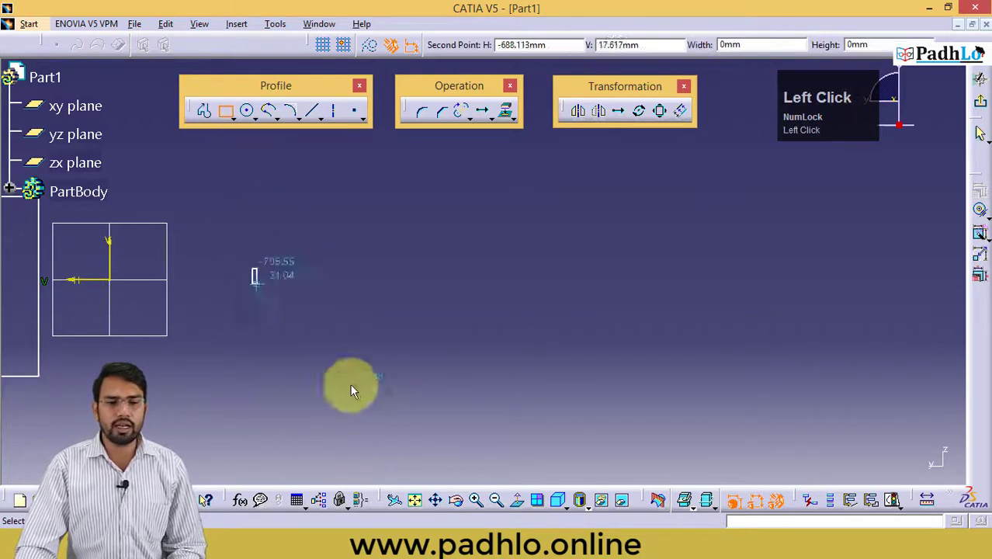
{"action": "left_click", "coordinate": [394, 370]}
{"action": "middle_click_drag", "start_coordinate": [327, 308], "coordinate": [323, 324]}
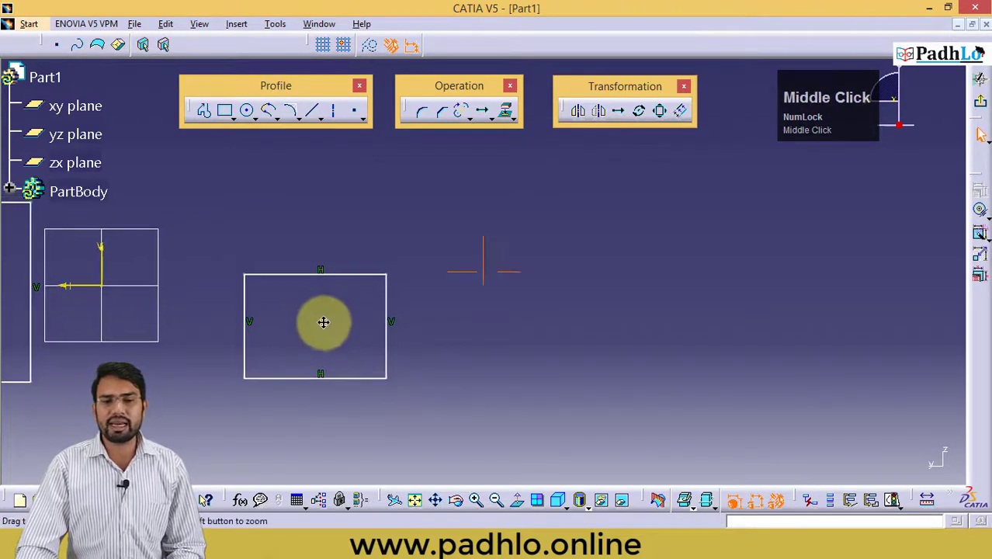
{"action": "left_click", "coordinate": [638, 110]}
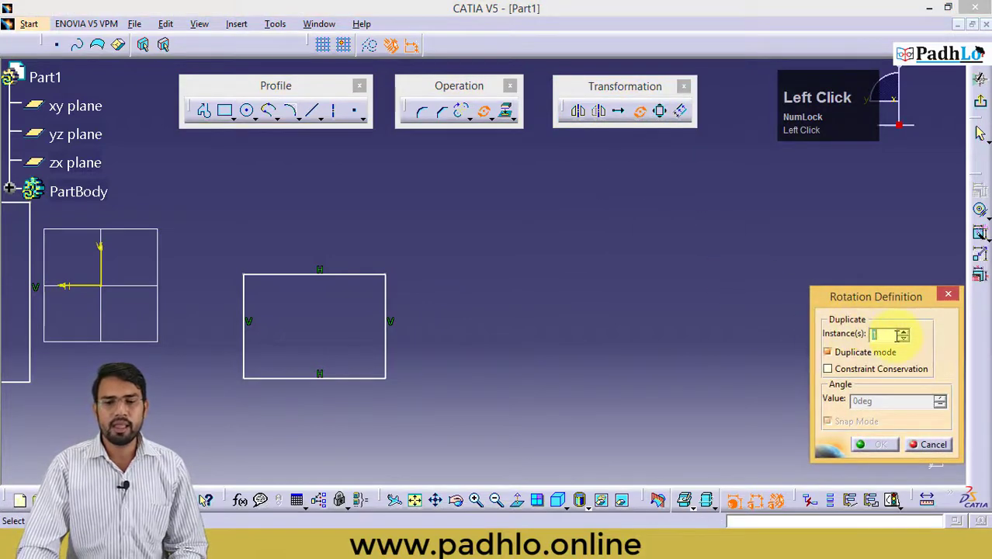
{"action": "left_click_drag", "start_coordinate": [888, 337], "coordinate": [866, 337]}
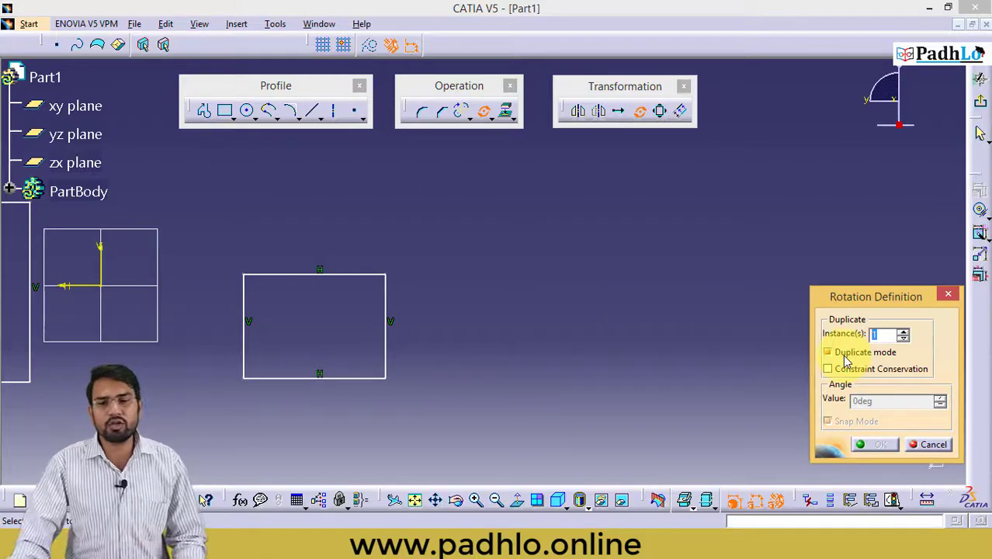
{"action": "left_click", "coordinate": [847, 360]}
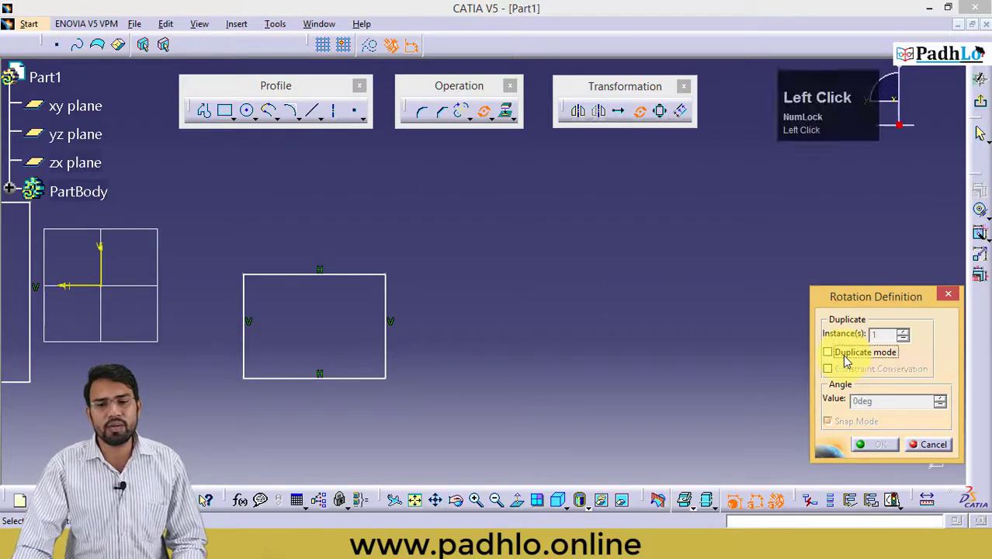
{"action": "left_click", "coordinate": [385, 290]}
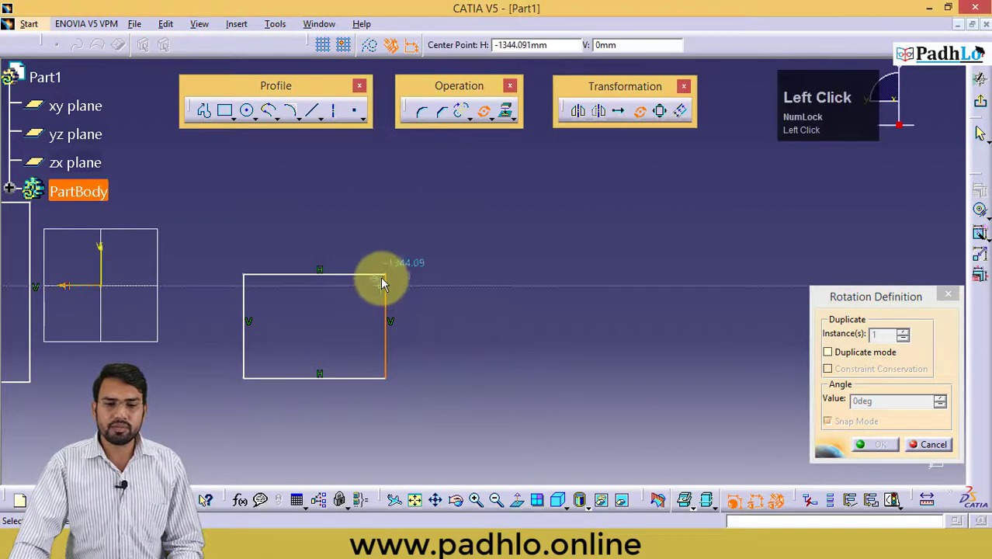
{"action": "left_click", "coordinate": [314, 275]}
{"action": "key", "text": "Escape"}
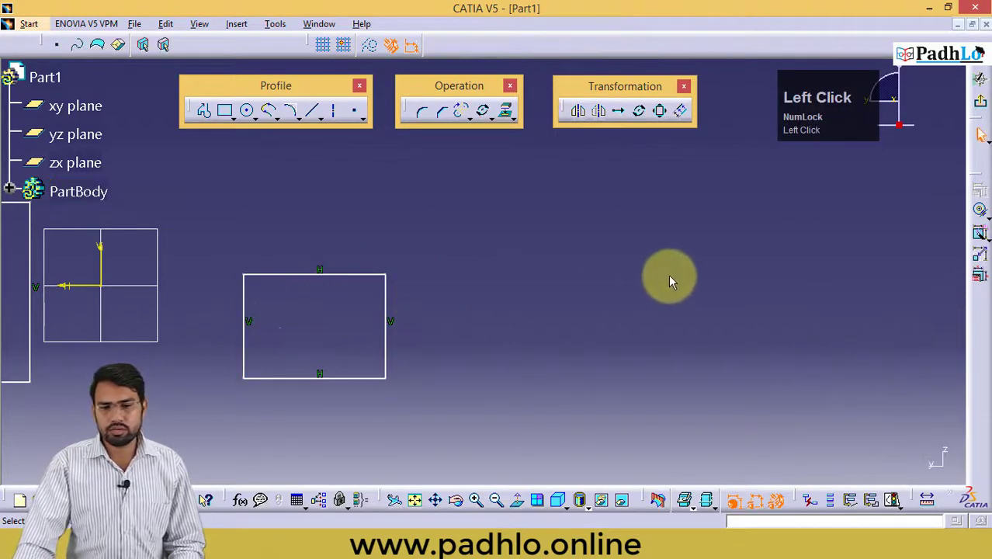
- Rotate the rectangle clockwise by about 45 degrees around its lower-left corner with duplicate mode off
{"action": "left_click_drag", "start_coordinate": [494, 210], "coordinate": [200, 428]}
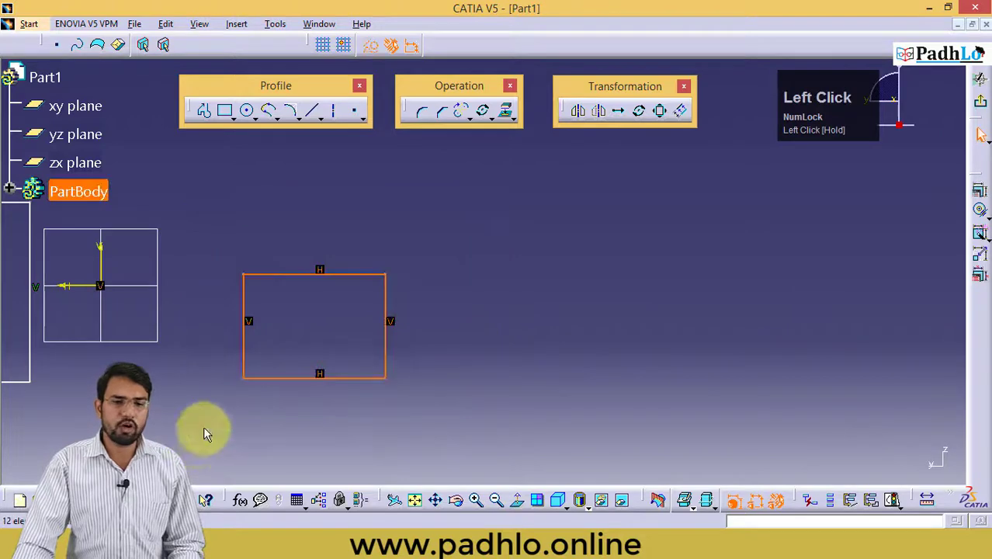
{"action": "left_click_drag", "start_coordinate": [512, 274], "coordinate": [225, 425]}
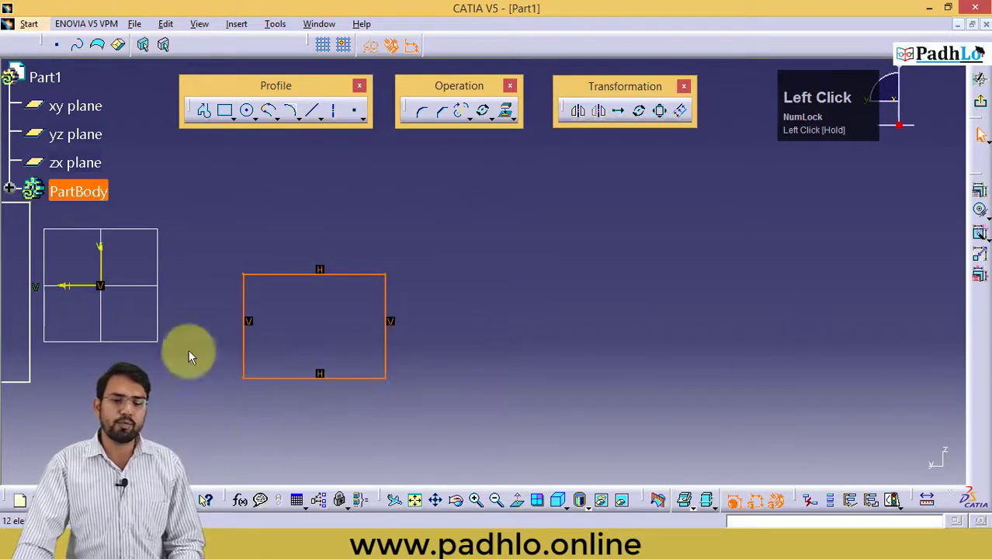
{"action": "left_click", "coordinate": [639, 110]}
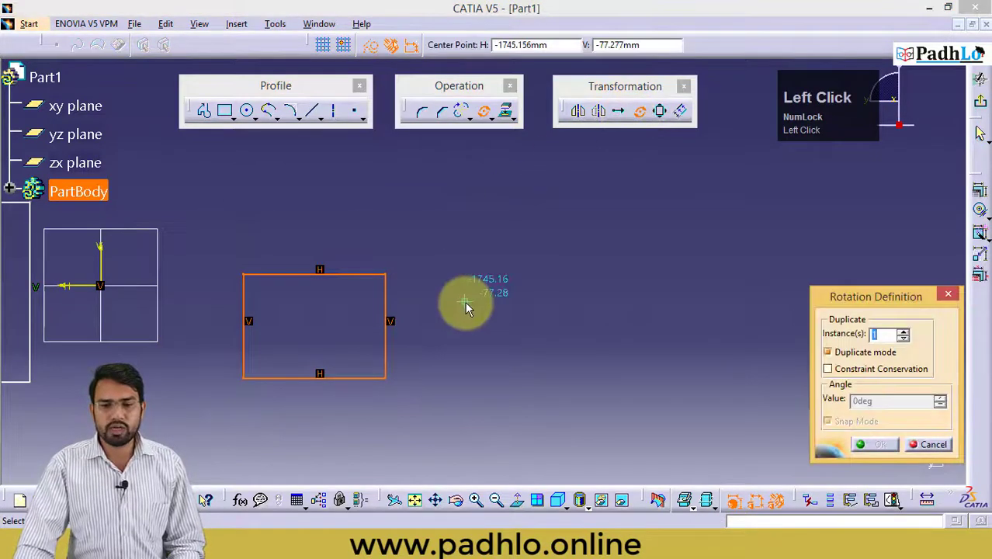
{"action": "left_click", "coordinate": [861, 353]}
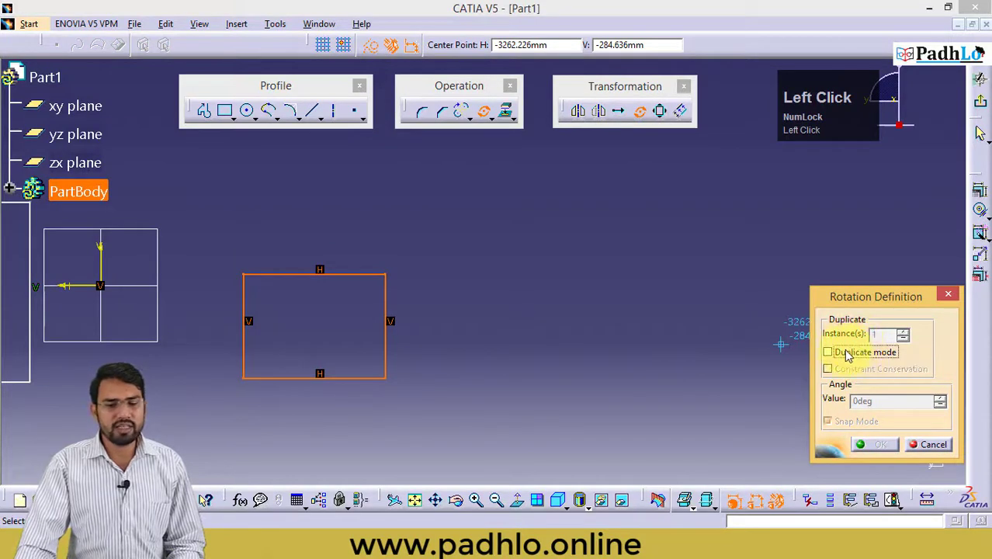
{"action": "left_click", "coordinate": [245, 379]}
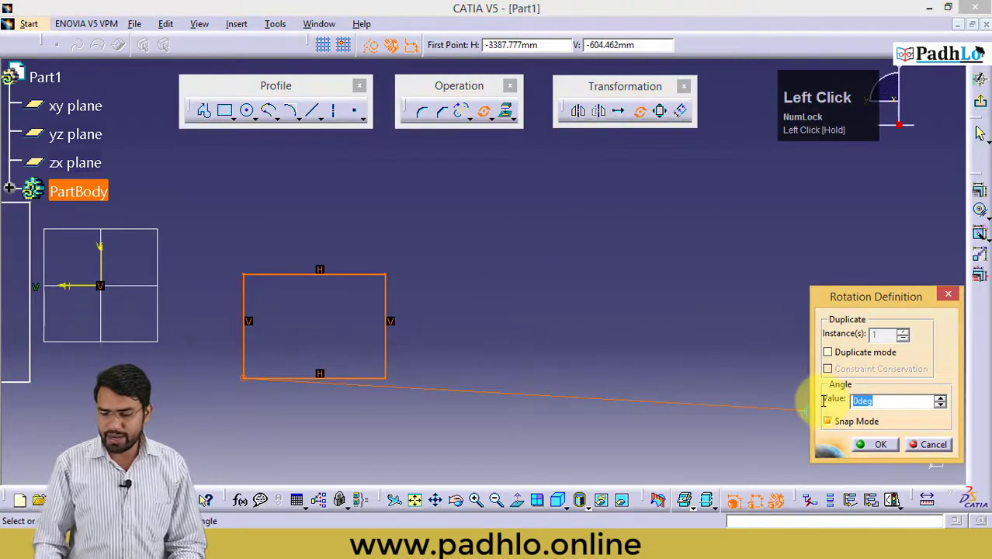
{"action": "key", "text": "Return"}
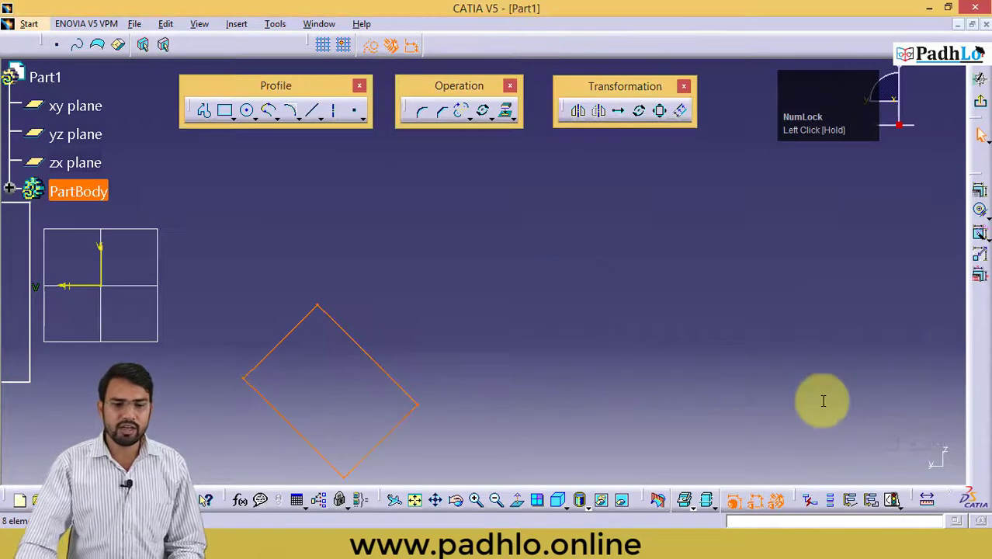
{"action": "left_click", "coordinate": [522, 368]}
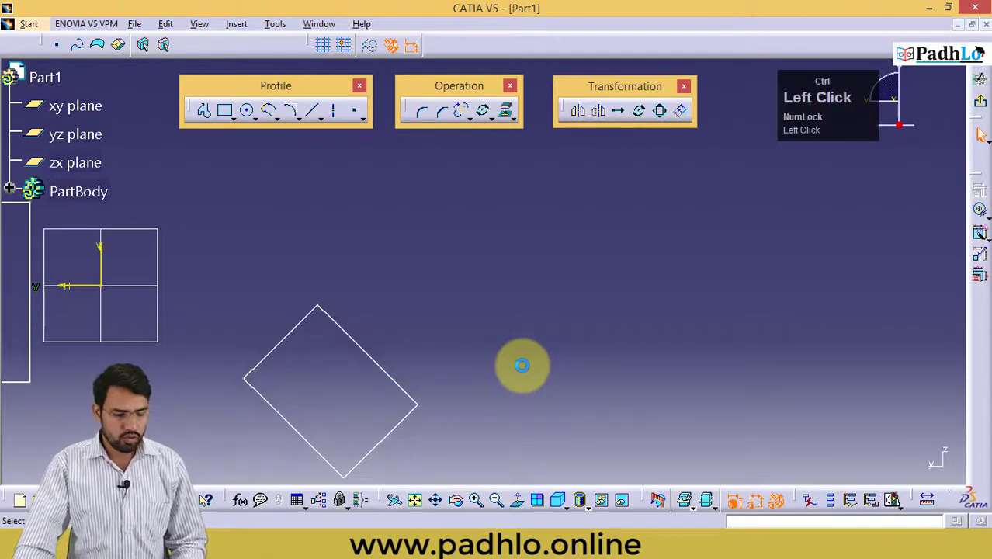
- Undo the rectangle's rotation and clear the selection
{"action": "key", "text": "ctrl+z"}
{"action": "key", "text": "ctrl+z"}
{"action": "left_click", "coordinate": [521, 357]}
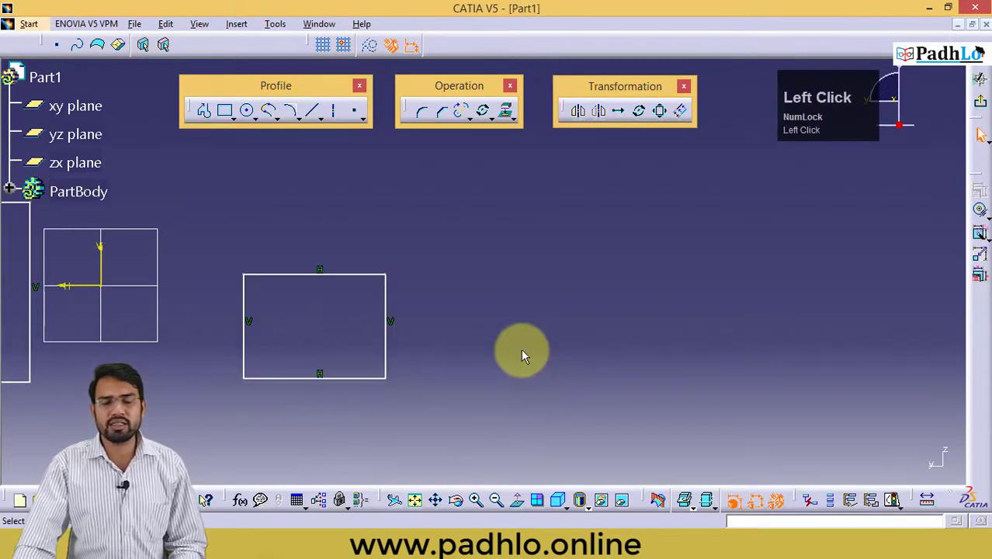
- Rotate one duplicate of the rectangle clockwise by about 45 degrees around its lower-left corner, and undo it
{"action": "left_click", "coordinate": [485, 114]}
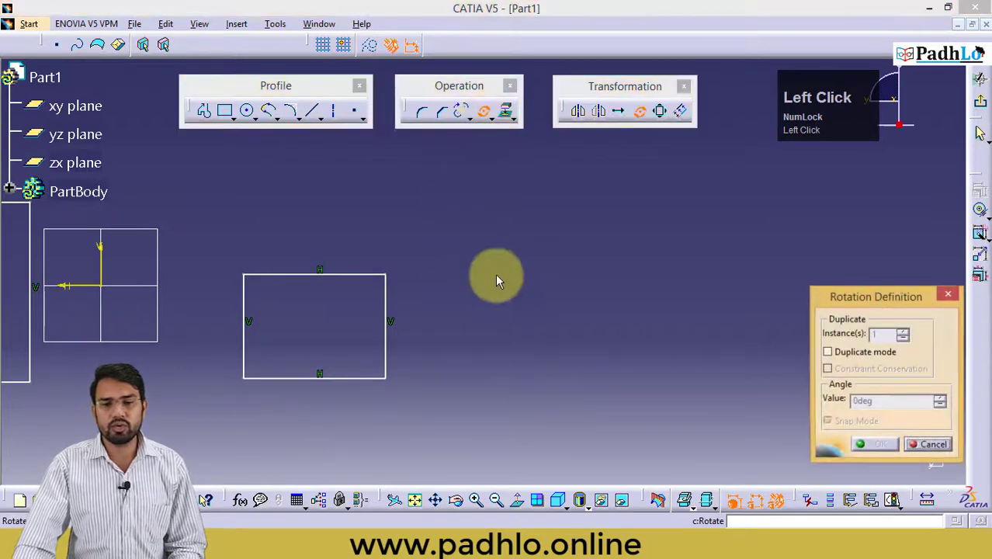
{"action": "left_click", "coordinate": [853, 355]}
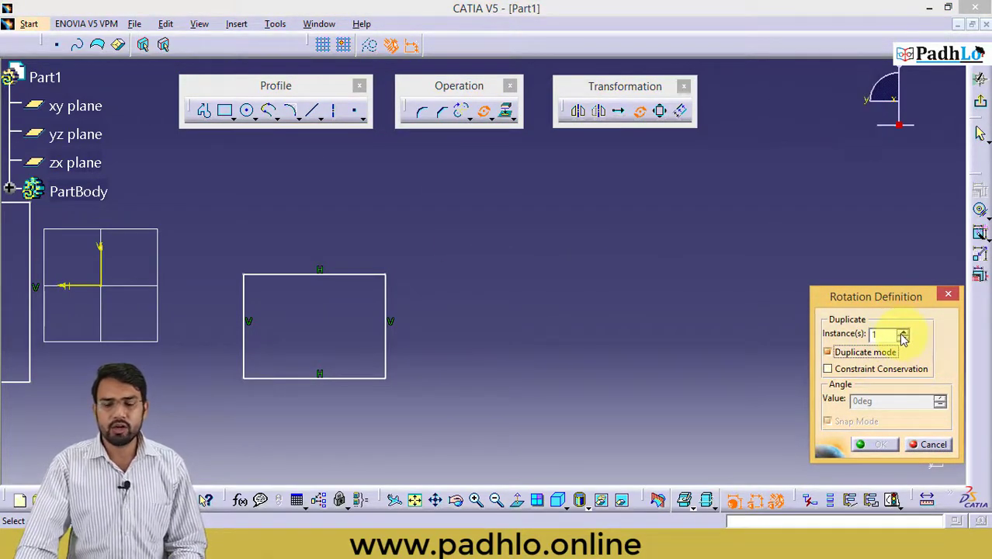
{"action": "left_click_drag", "start_coordinate": [411, 262], "coordinate": [201, 430]}
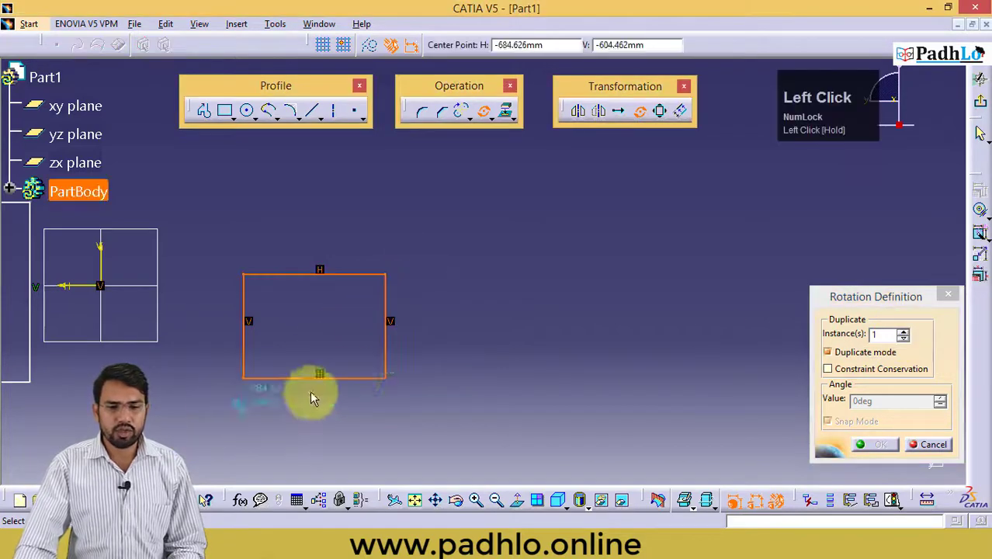
{"action": "left_click", "coordinate": [245, 383]}
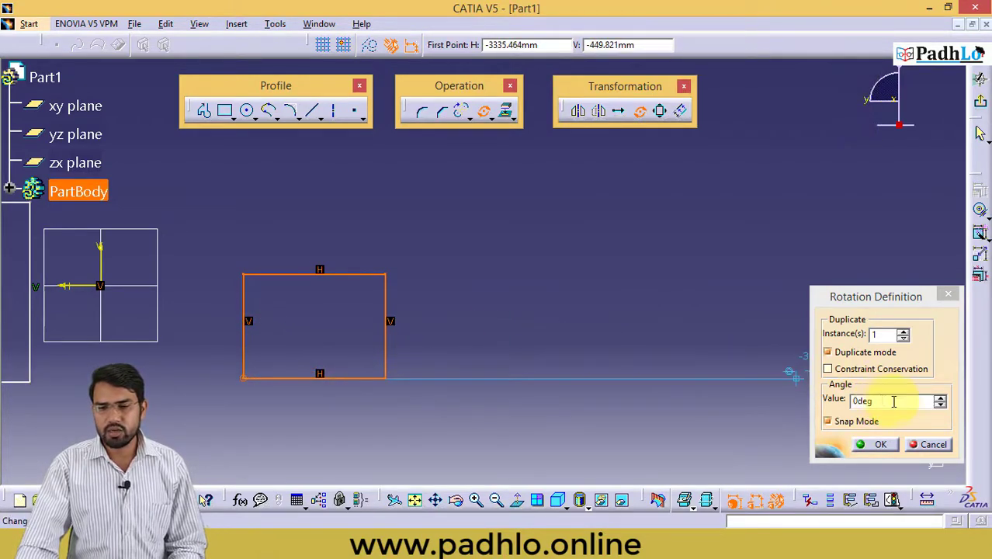
{"action": "left_click_drag", "start_coordinate": [884, 403], "coordinate": [852, 401]}
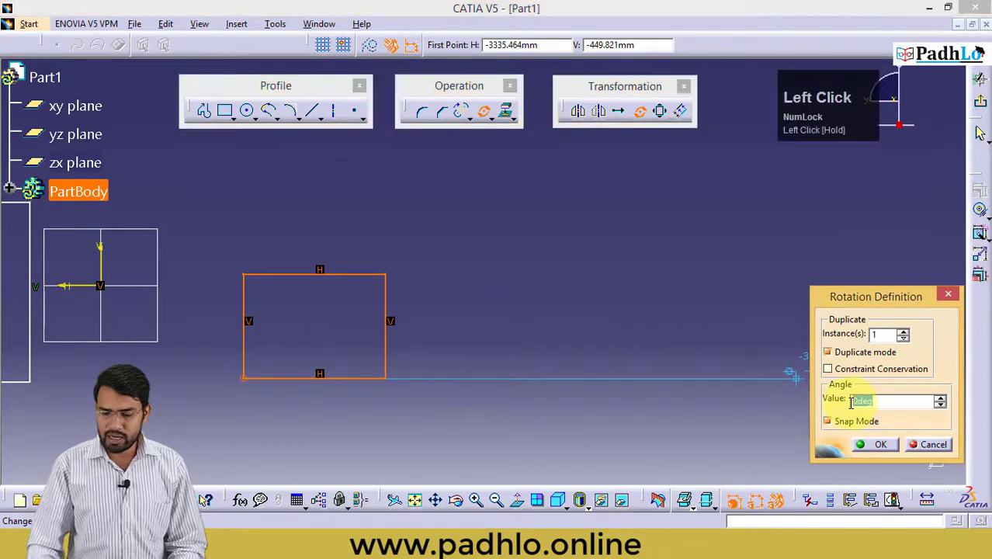
{"action": "key", "text": "Return"}
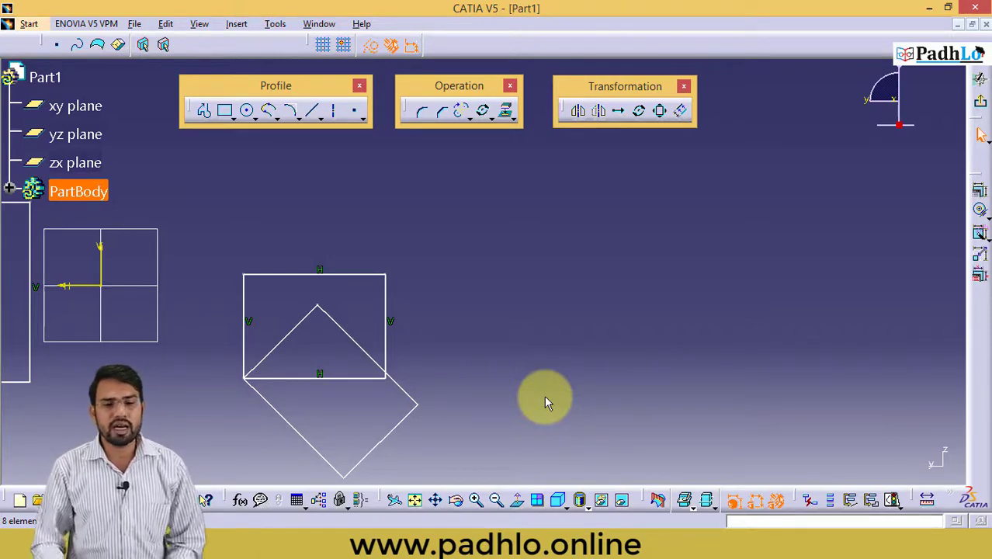
{"action": "key", "text": "ctrl+z"}
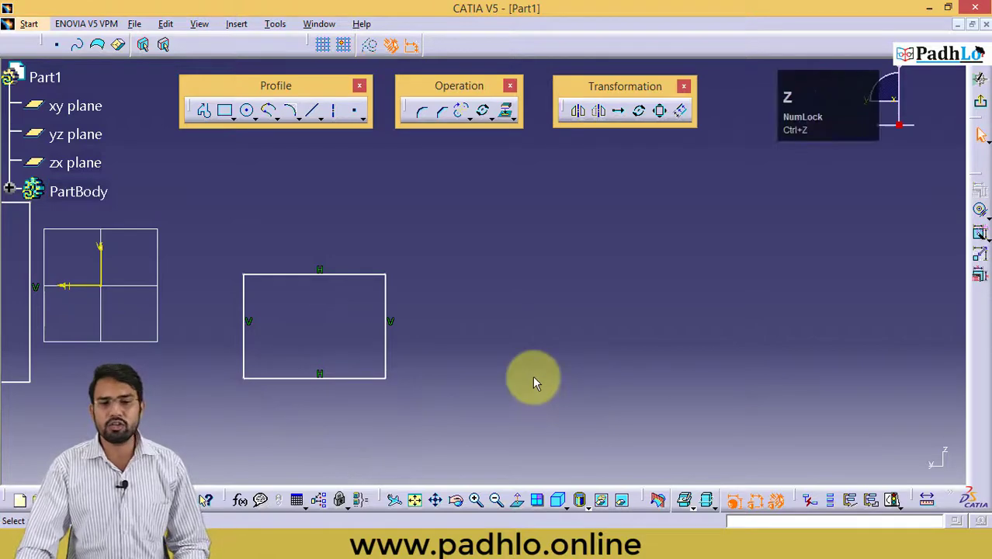
- Rotate one duplicate of the rectangle by -45 degrees around its lower-left corner, and undo the rotation
{"action": "left_click", "coordinate": [639, 112]}
{"action": "left_click_drag", "start_coordinate": [523, 235], "coordinate": [213, 404]}
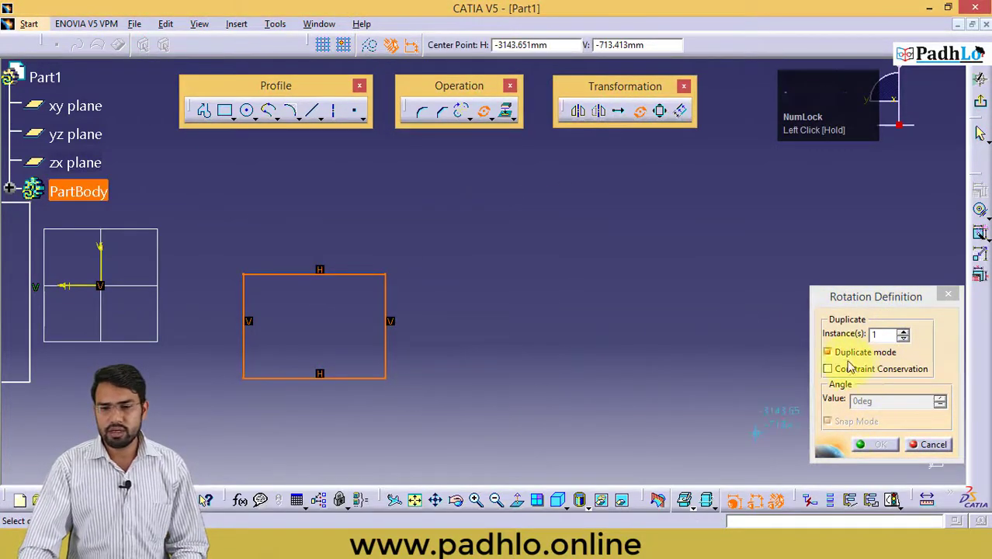
{"action": "left_click", "coordinate": [243, 378]}
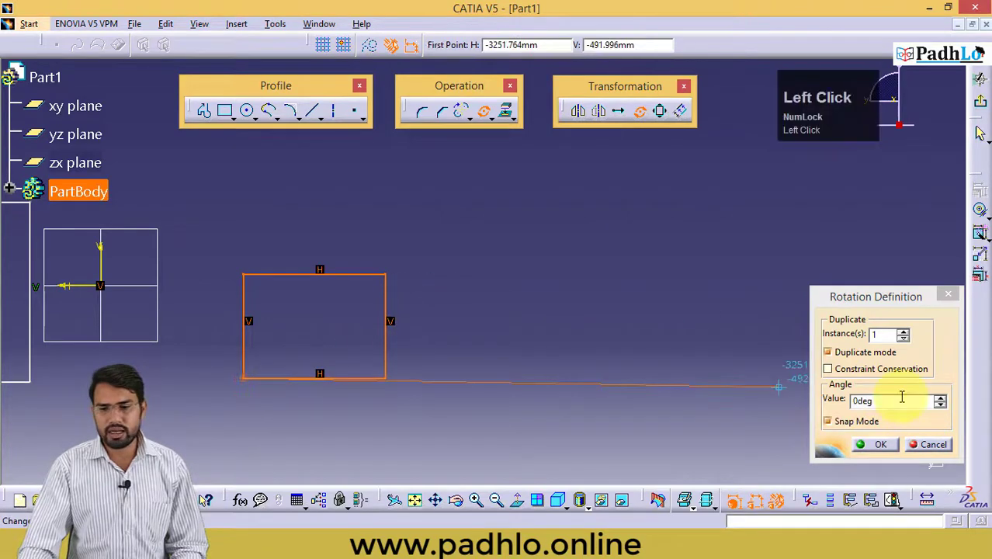
{"action": "left_click_drag", "start_coordinate": [870, 402], "coordinate": [820, 405]}
{"action": "type", "text": "45"}
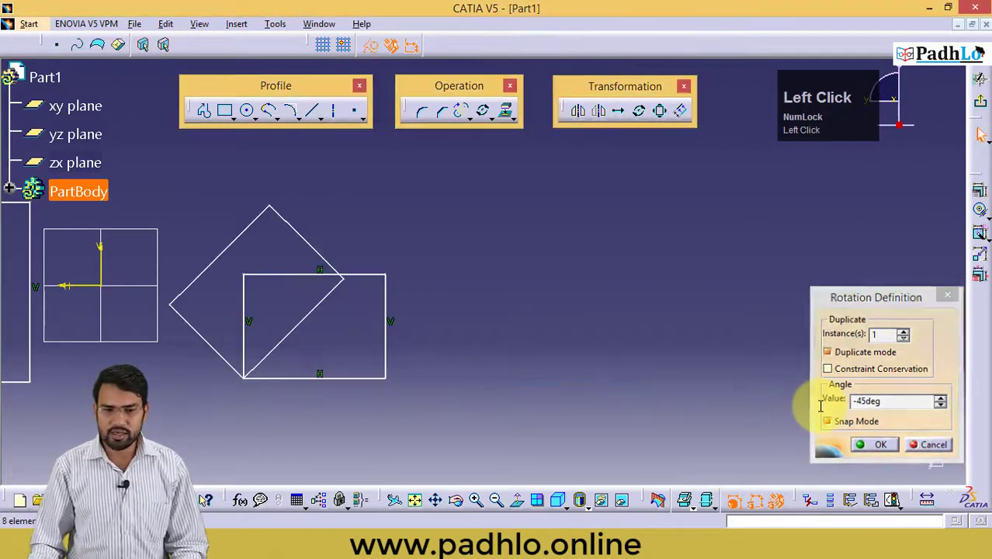
{"action": "key", "text": "Return"}
{"action": "middle_click", "coordinate": [516, 313]}
{"action": "middle_click_drag", "start_coordinate": [516, 313], "coordinate": [558, 295]}
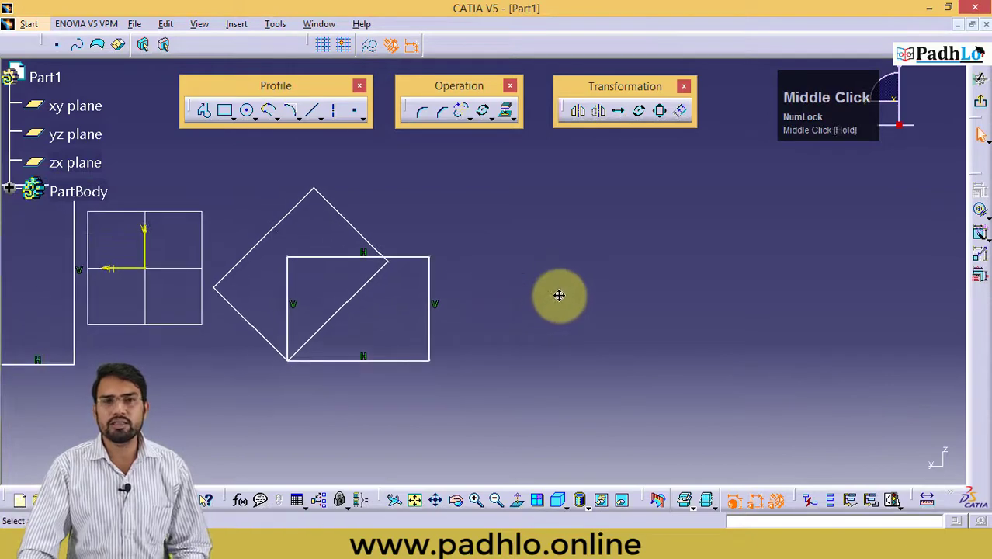
{"action": "key", "text": "ctrl+z"}
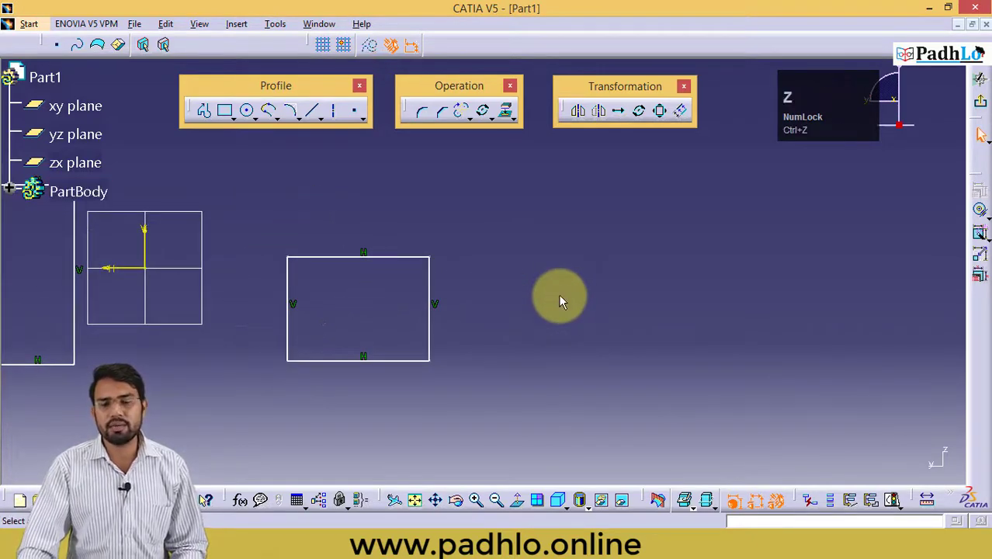
{"action": "middle_click", "coordinate": [580, 290]}
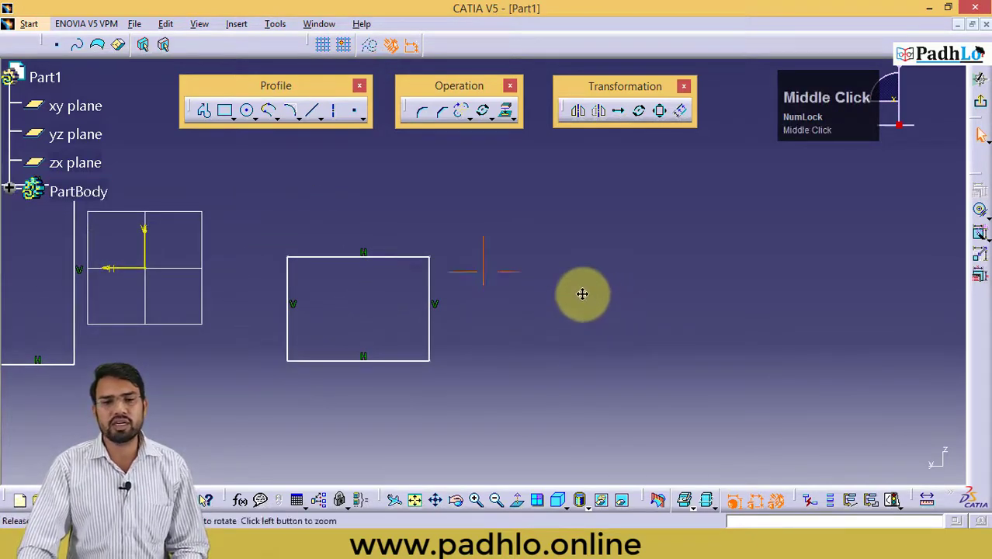
{"action": "left_click", "coordinate": [639, 111]}
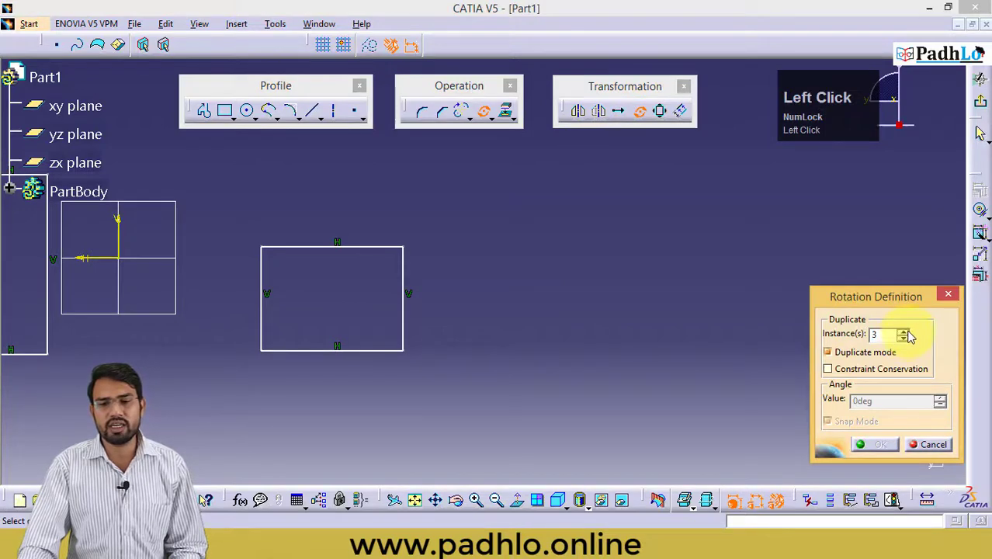
{"action": "left_click", "coordinate": [865, 354]}
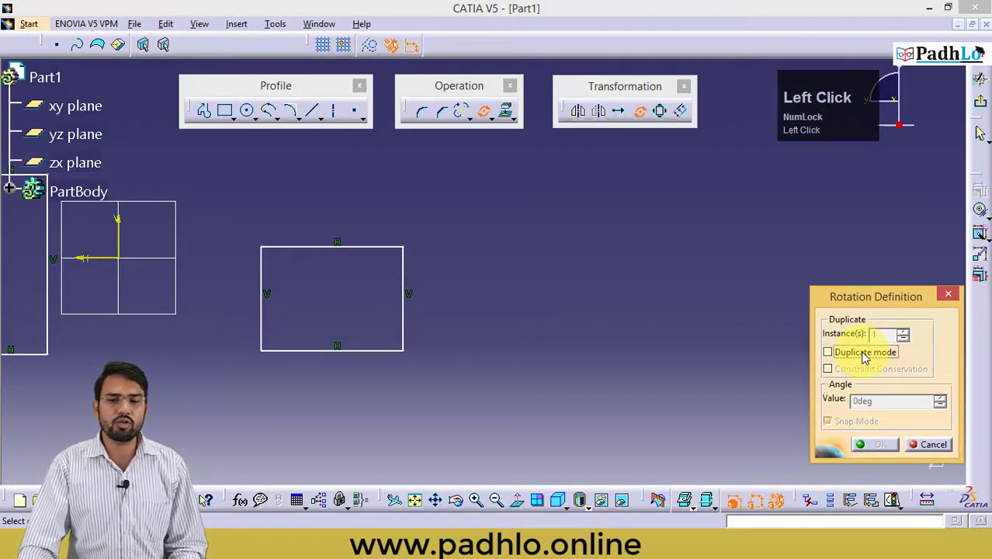
{"action": "left_click", "coordinate": [865, 353]}
{"action": "left_click", "coordinate": [948, 293]}
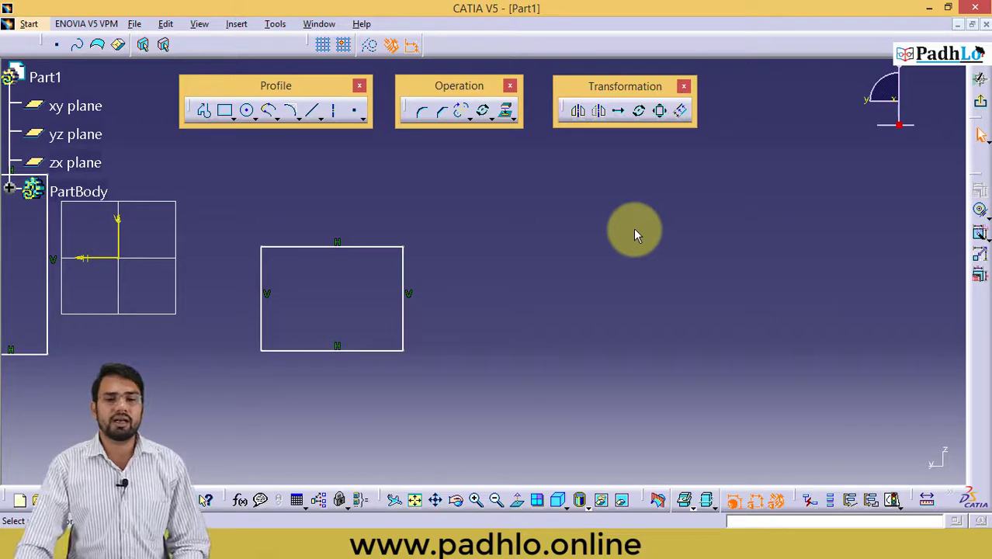
- Scale a duplicate of the rectangle by 23 from its lower-left corner with constraints conserved, and undo the scaling
{"action": "middle_click", "coordinate": [485, 273]}
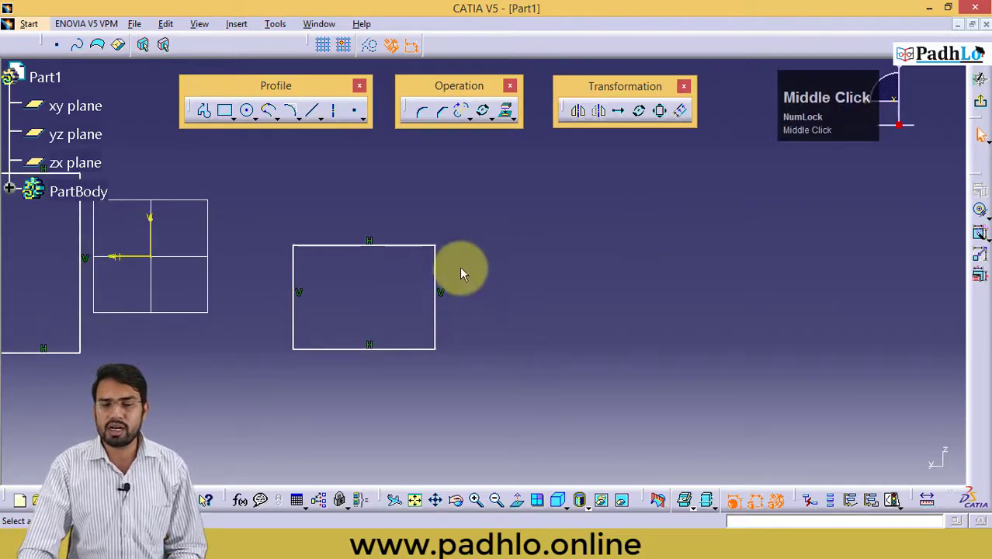
{"action": "left_click", "coordinate": [659, 111]}
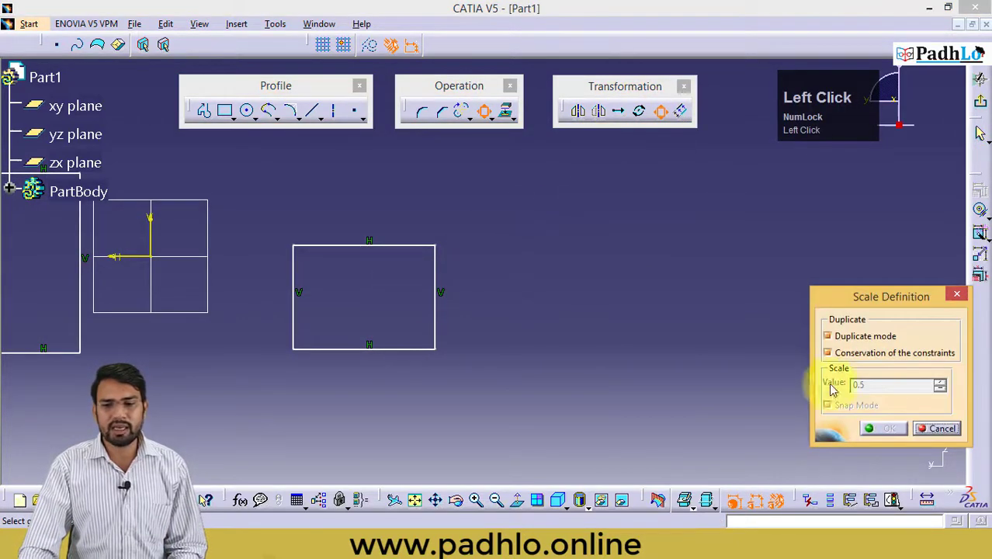
{"action": "left_click_drag", "start_coordinate": [476, 225], "coordinate": [275, 411]}
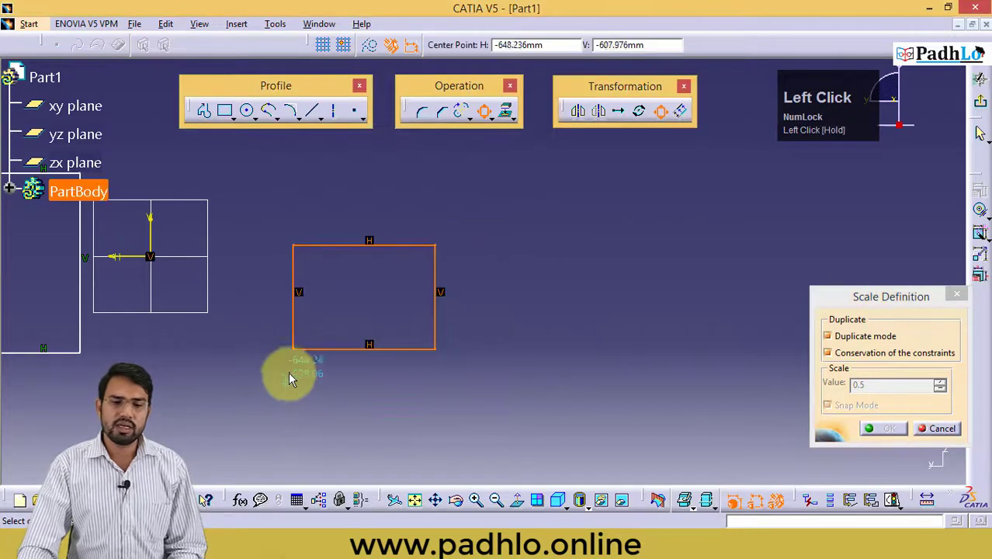
{"action": "left_click", "coordinate": [294, 347]}
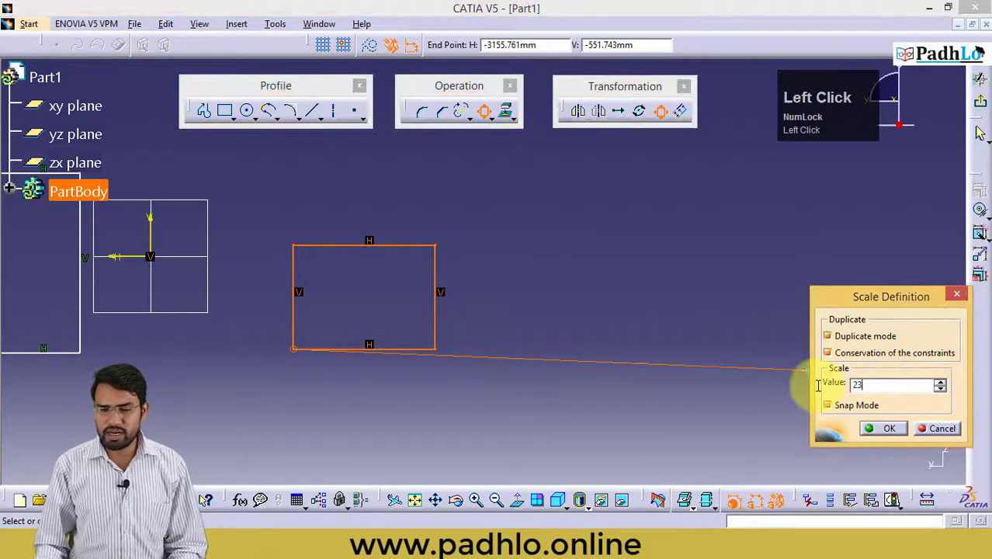
{"action": "key", "text": "Return"}
{"action": "middle_click_drag", "start_coordinate": [691, 382], "coordinate": [583, 340], "text": "ctrl"}
{"action": "key", "text": "ctrl+z"}
{"action": "left_click", "coordinate": [619, 146]}
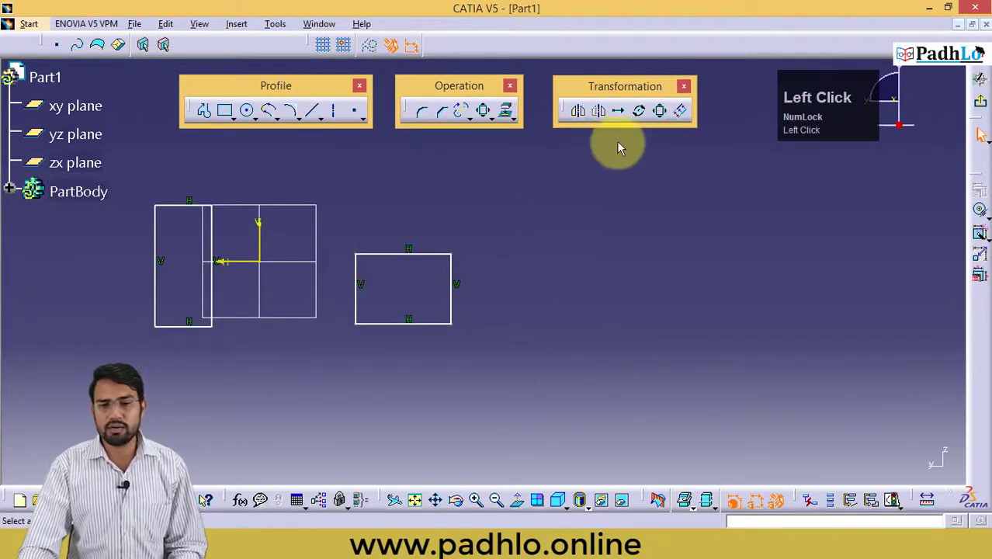
- Scale the rectangle itself, without duplicating it, to twice its size from its lower-left corner and clear the selection
{"action": "left_click", "coordinate": [660, 111]}
{"action": "left_click", "coordinate": [419, 324]}
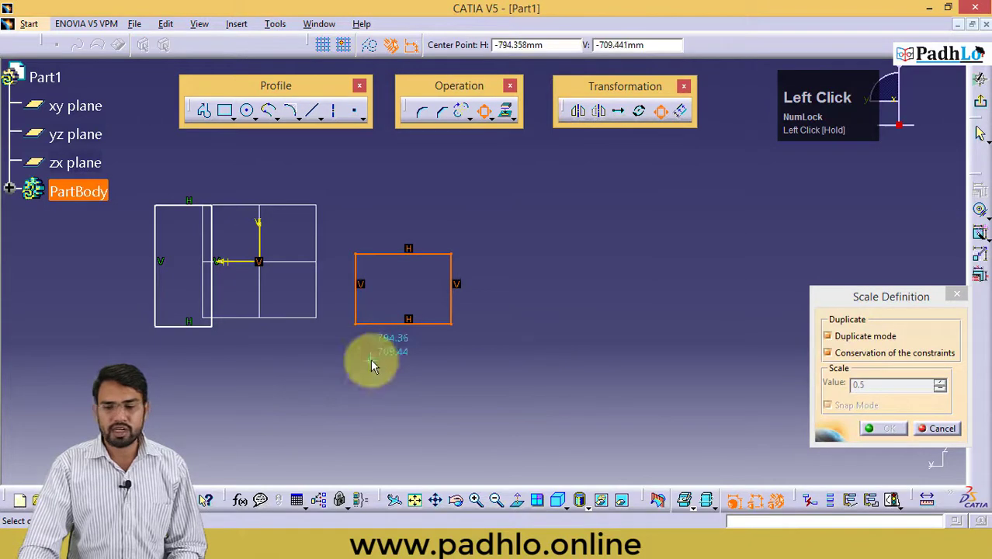
{"action": "left_click", "coordinate": [839, 336]}
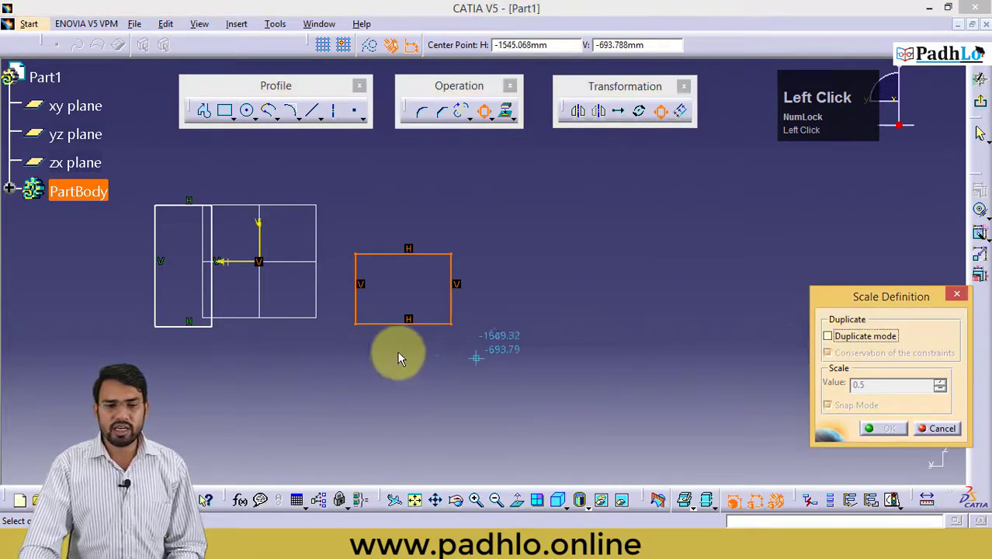
{"action": "left_click", "coordinate": [355, 323]}
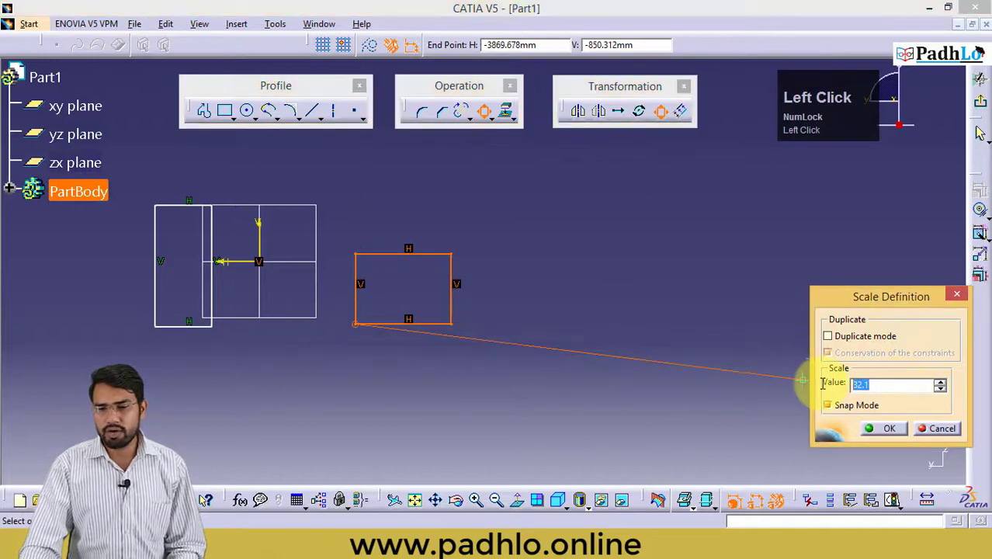
{"action": "key", "text": "Return"}
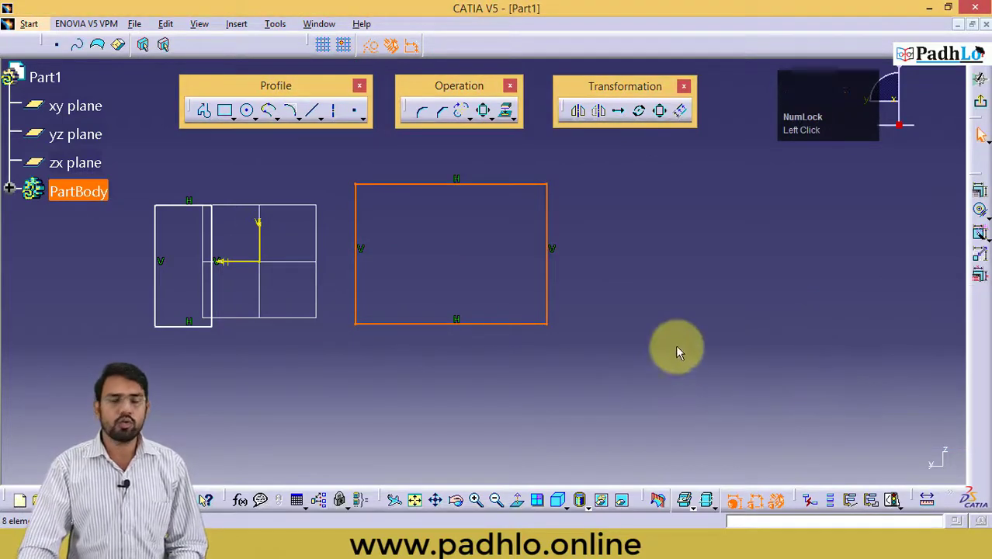
{"action": "left_click", "coordinate": [664, 343]}
- Delete the scaled rectangle's top, bottom and left edges, keeping only its right vertical line
{"action": "middle_click_drag", "start_coordinate": [623, 318], "coordinate": [578, 375]}
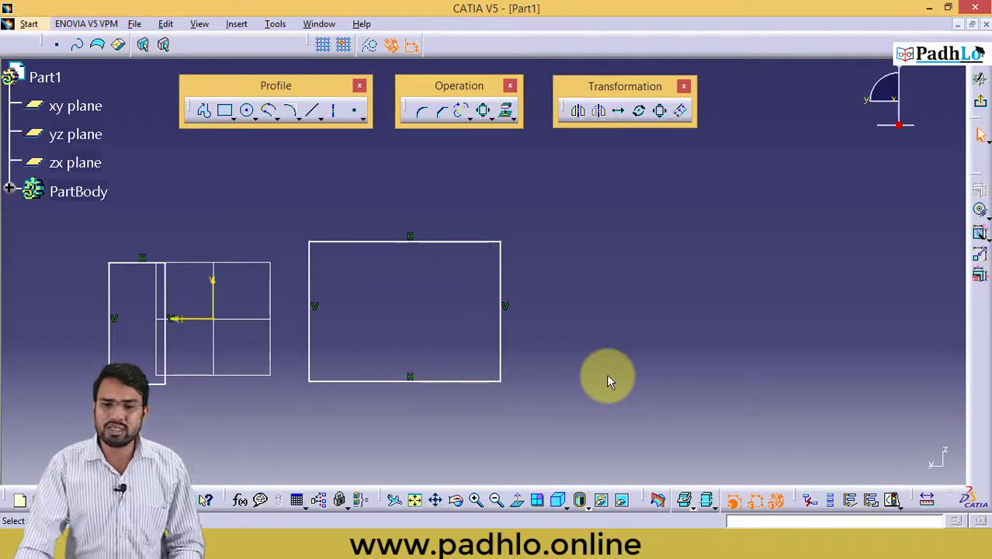
{"action": "left_click", "coordinate": [607, 376]}
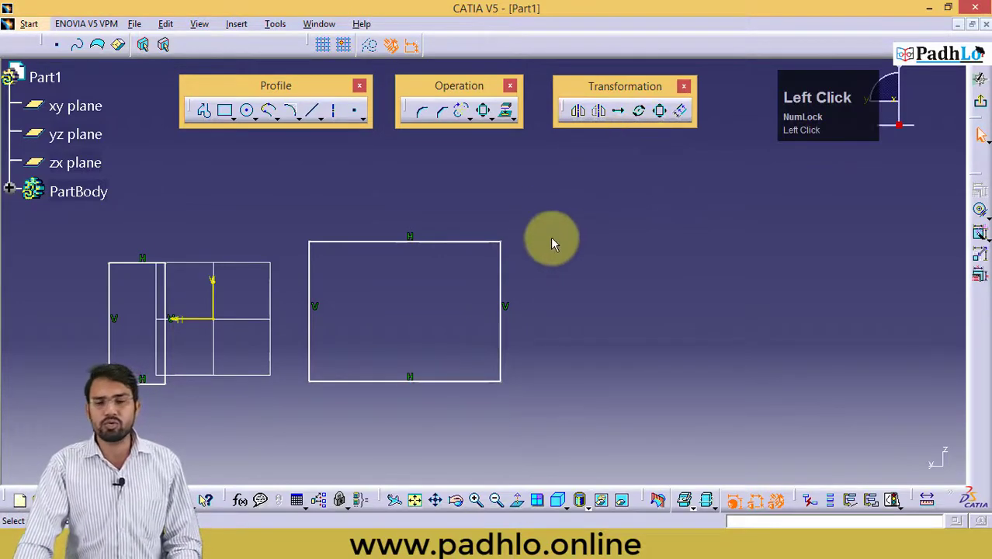
{"action": "middle_click_drag", "start_coordinate": [552, 239], "coordinate": [636, 181]}
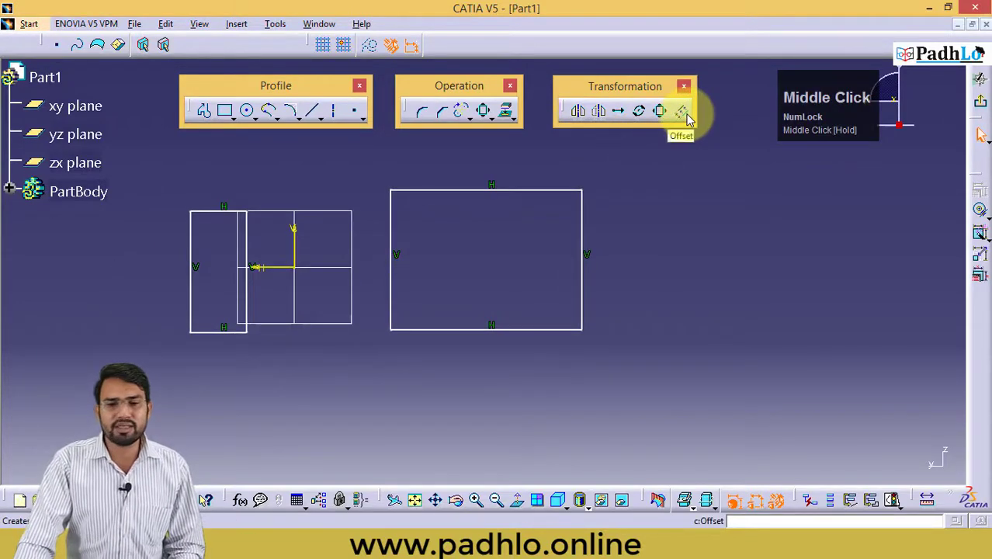
{"action": "left_click", "coordinate": [665, 264]}
{"action": "middle_click_drag", "start_coordinate": [664, 263], "coordinate": [576, 286]}
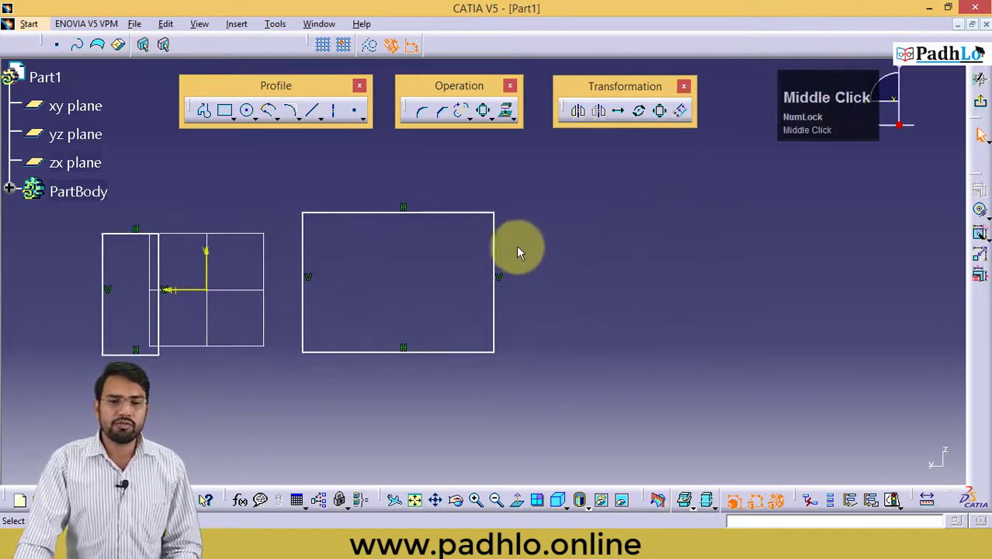
{"action": "left_click", "coordinate": [565, 246]}
{"action": "middle_click_drag", "start_coordinate": [565, 246], "coordinate": [558, 240]}
{"action": "left_click_drag", "start_coordinate": [462, 177], "coordinate": [287, 397]}
{"action": "key", "text": "Delete"}
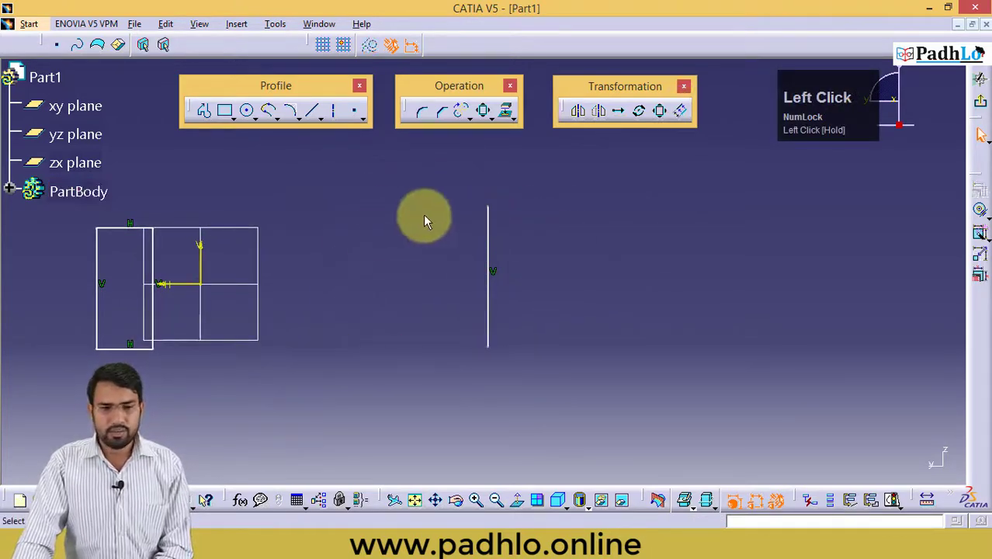
- Offset the vertical line outward with 5 instances spaced 500 mm apart, and clear the selection
{"action": "left_click", "coordinate": [527, 206]}
{"action": "left_click", "coordinate": [683, 111]}
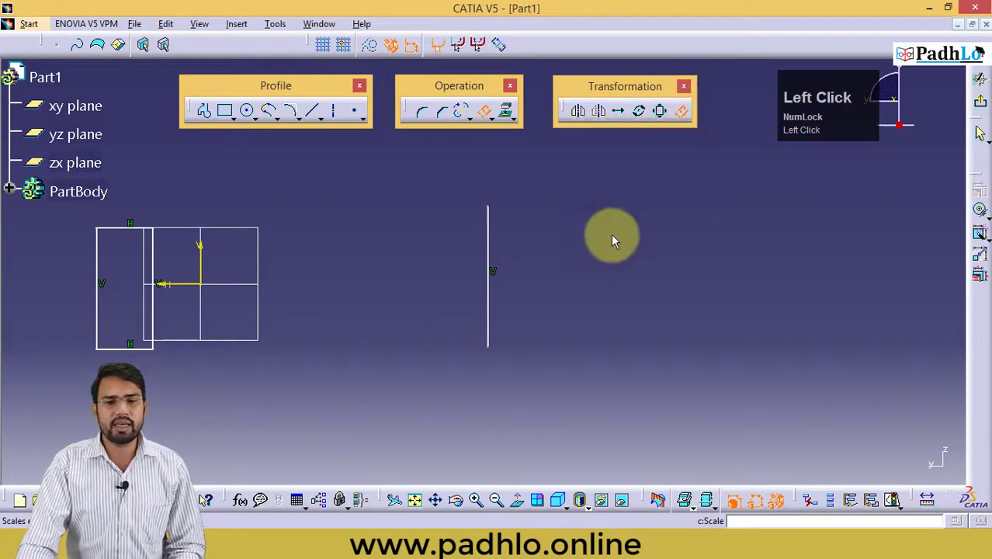
{"action": "middle_click_drag", "start_coordinate": [611, 237], "coordinate": [512, 248]}
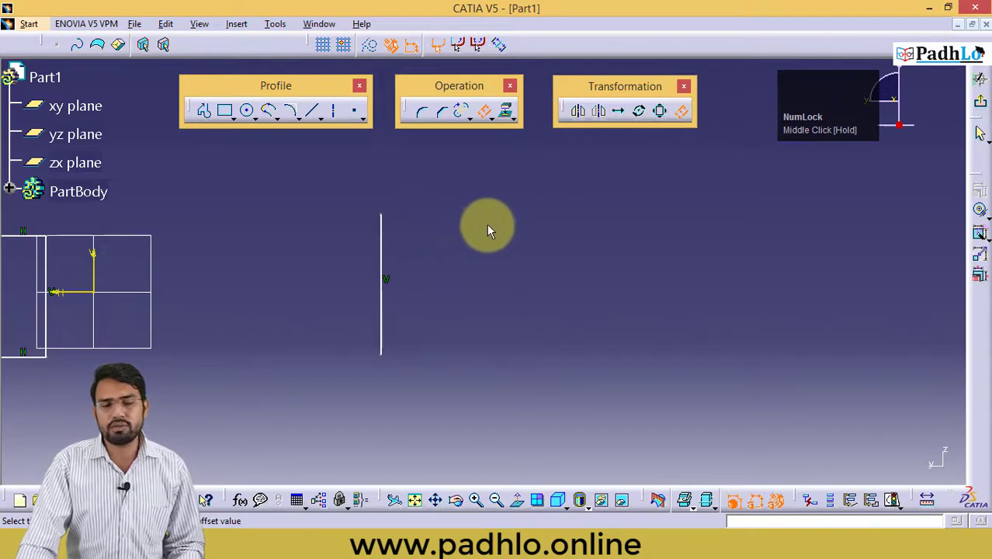
{"action": "middle_click_drag", "start_coordinate": [475, 233], "coordinate": [480, 274]}
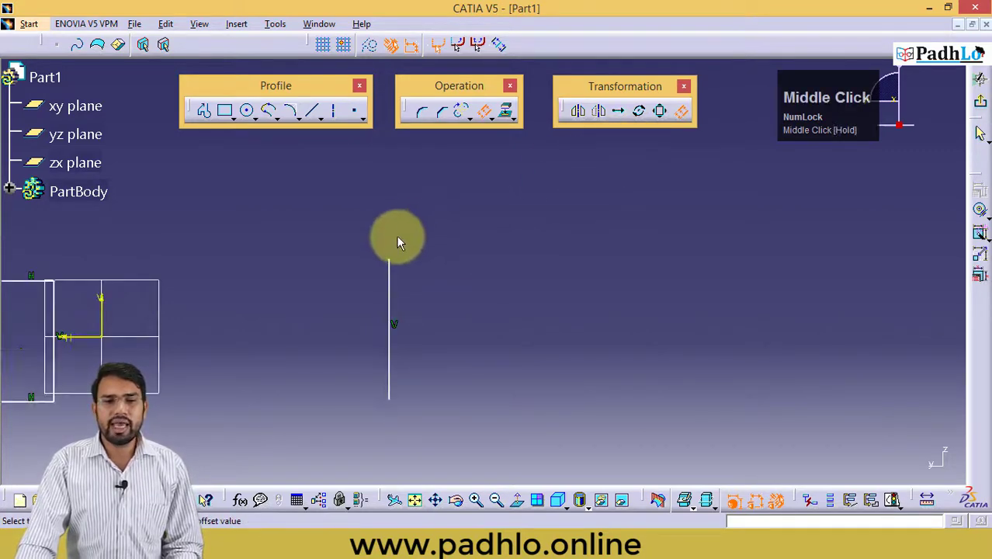
{"action": "left_click", "coordinate": [390, 276]}
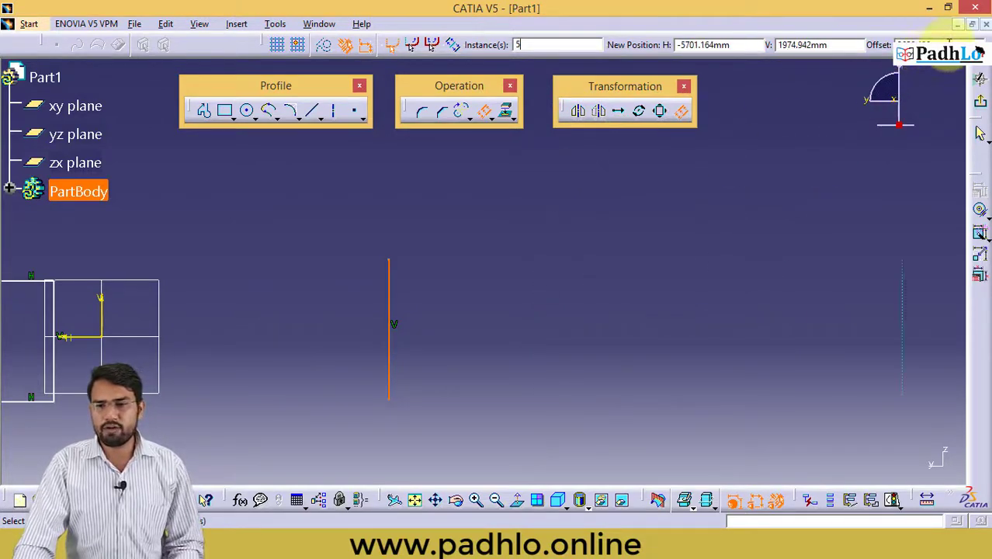
{"action": "left_click", "coordinate": [862, 70]}
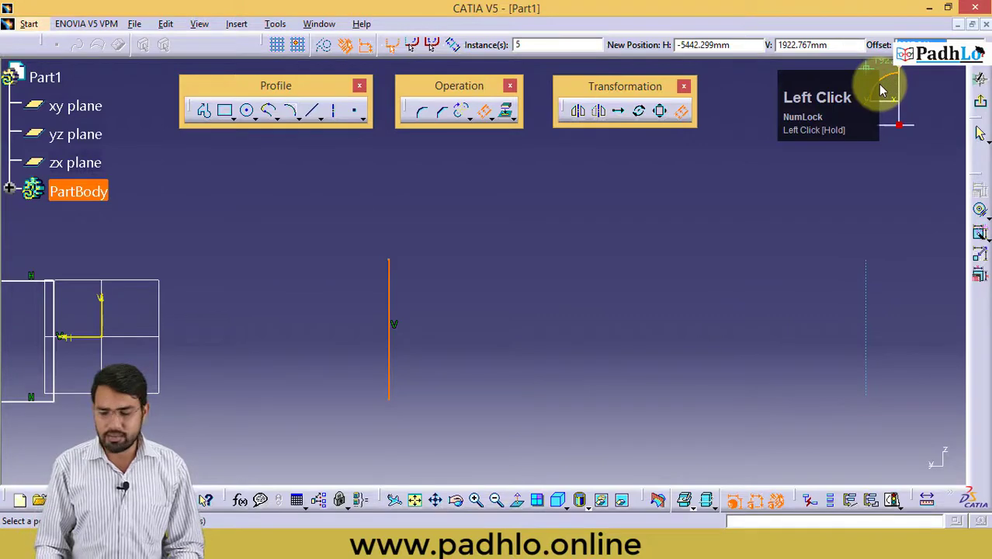
{"action": "left_click", "coordinate": [881, 91]}
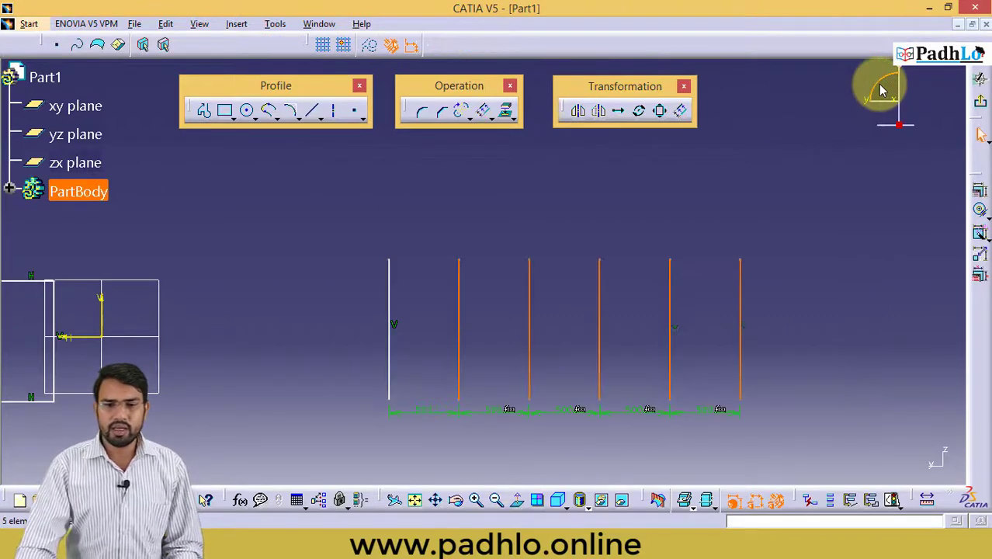
{"action": "left_click", "coordinate": [582, 239]}
- Set the driving offset dimension between the original line and its first copy to 400 mm
{"action": "middle_click_drag", "start_coordinate": [583, 239], "coordinate": [548, 218]}
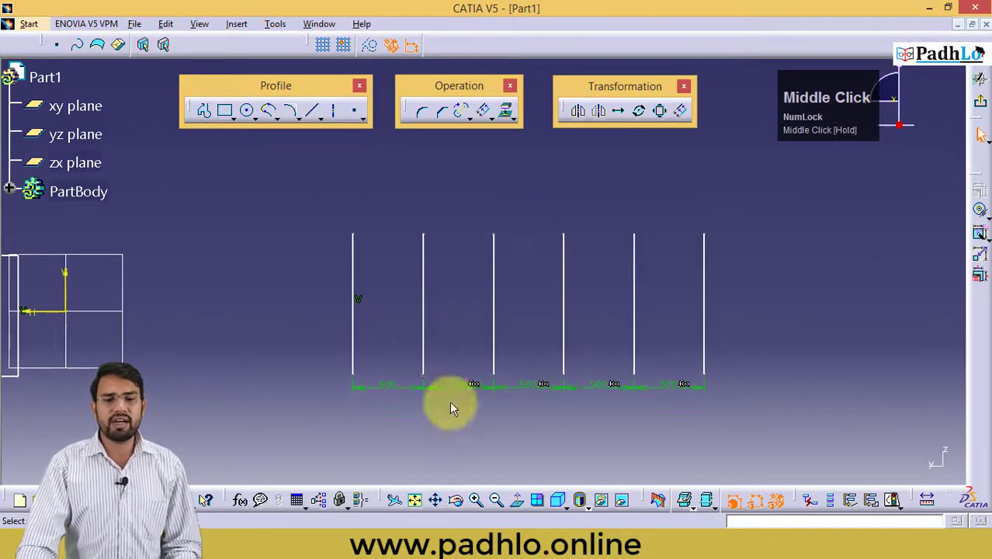
{"action": "double_click", "coordinate": [404, 390]}
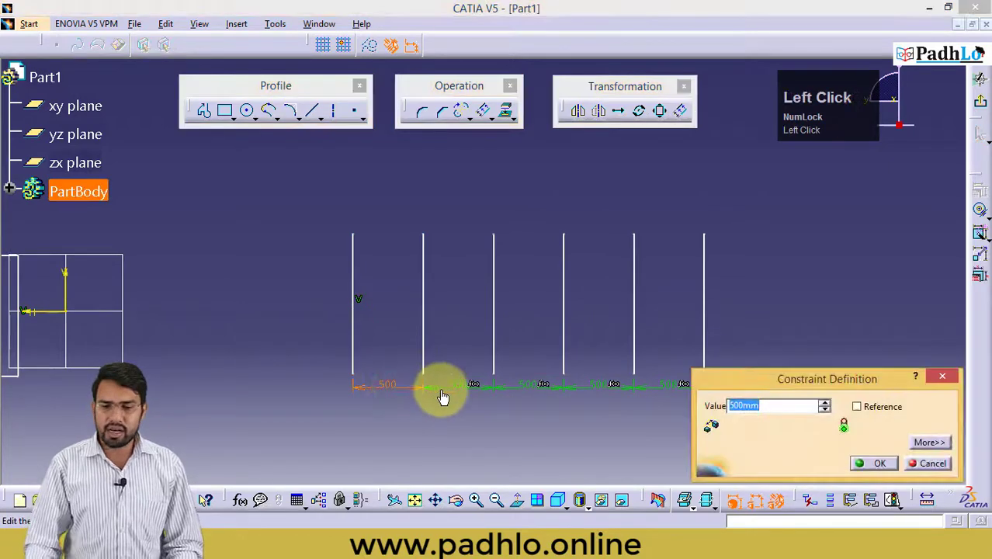
{"action": "type", "text": "400"}
{"action": "key", "text": "Return"}
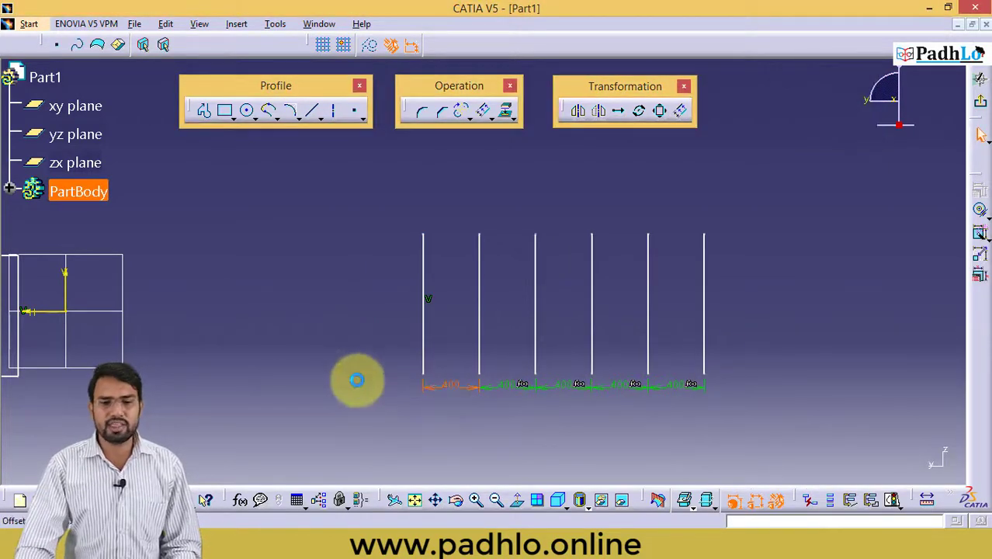
{"action": "left_click", "coordinate": [354, 382]}
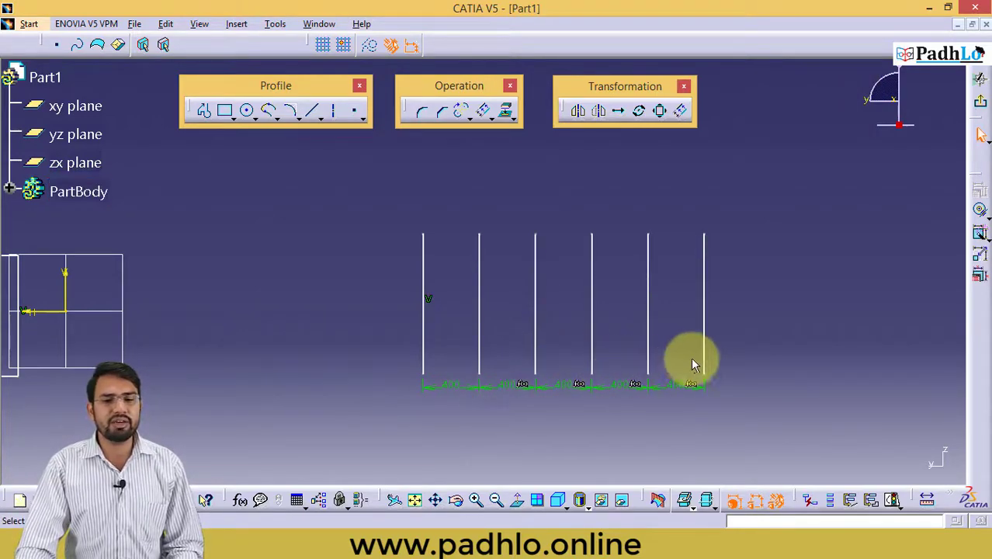
- Try to offset the five copied lines selected together with their dimensions
{"action": "left_click", "coordinate": [446, 359]}
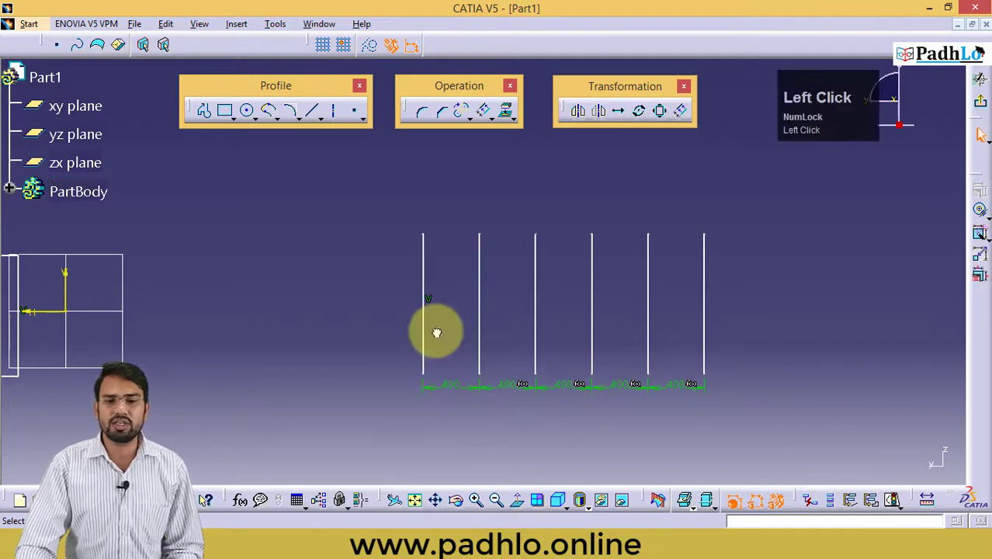
{"action": "left_click_drag", "start_coordinate": [453, 218], "coordinate": [723, 422]}
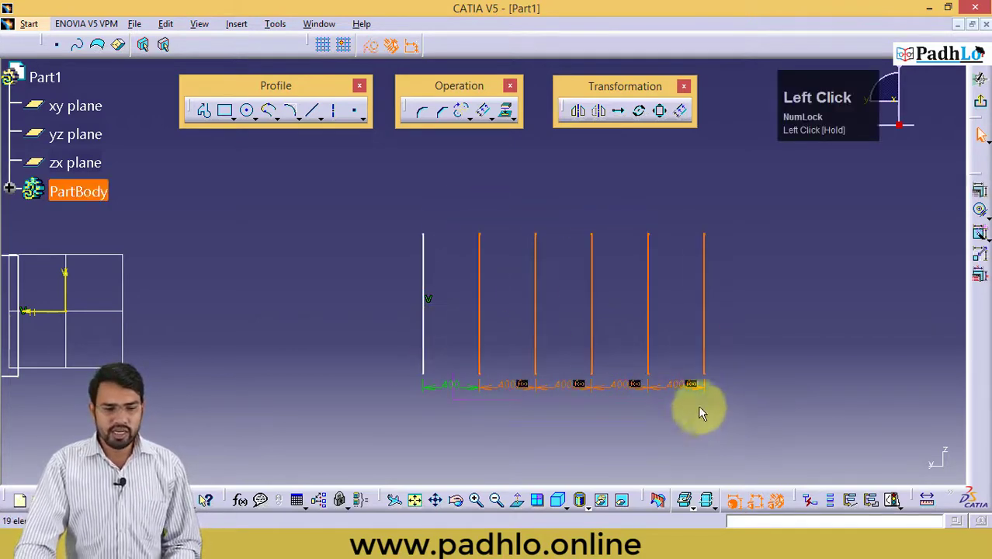
{"action": "middle_click_drag", "start_coordinate": [466, 335], "coordinate": [562, 341]}
{"action": "mouse_move", "coordinate": [377, 344]}
{"action": "middle_mouse_down", "text": "ctrl"}
{"action": "mouse_move", "coordinate": [376, 299]}
{"action": "mouse_move", "coordinate": [343, 294]}
{"action": "mouse_move", "coordinate": [657, 257]}
{"action": "mouse_move", "coordinate": [651, 250]}
{"action": "middle_mouse_up", "text": "ctrl"}
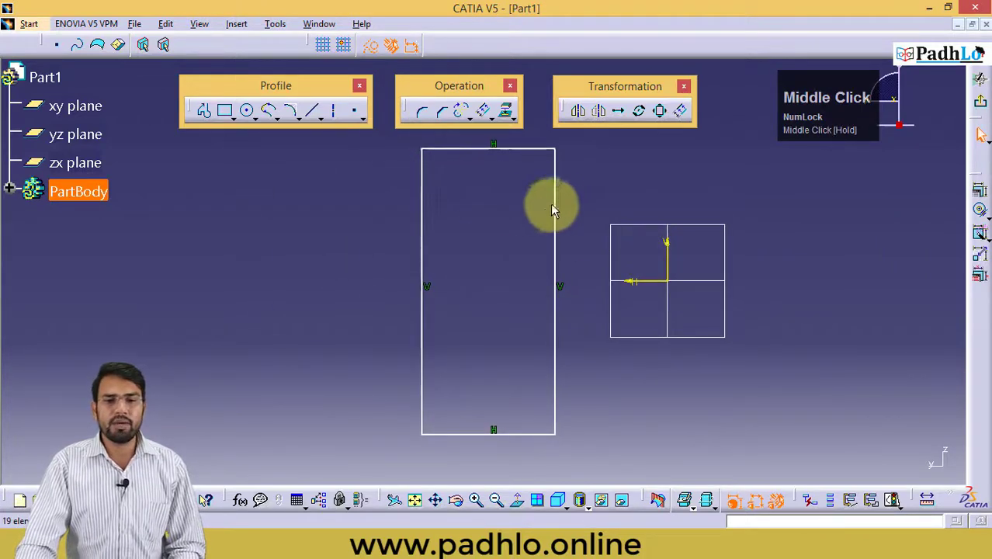
{"action": "left_click", "coordinate": [680, 110]}
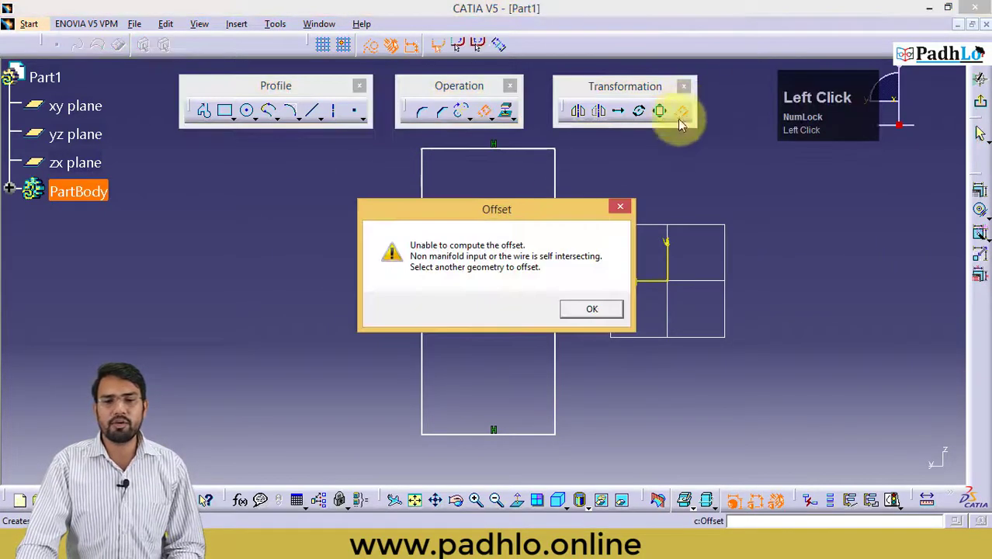
{"action": "left_click", "coordinate": [592, 309]}
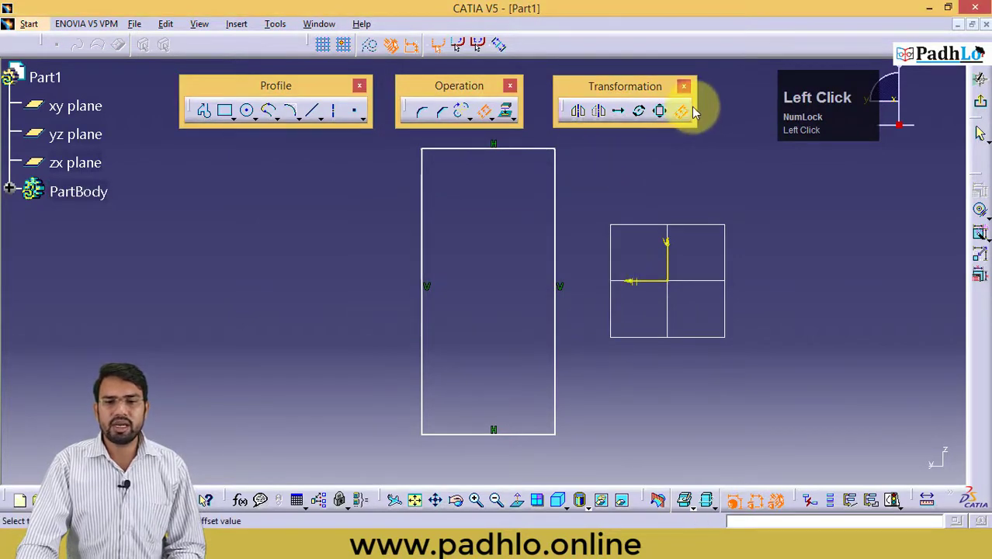
- Offset the whole rectangle inward as one instance with point propagation, and delete the inner copy
{"action": "left_click", "coordinate": [500, 46]}
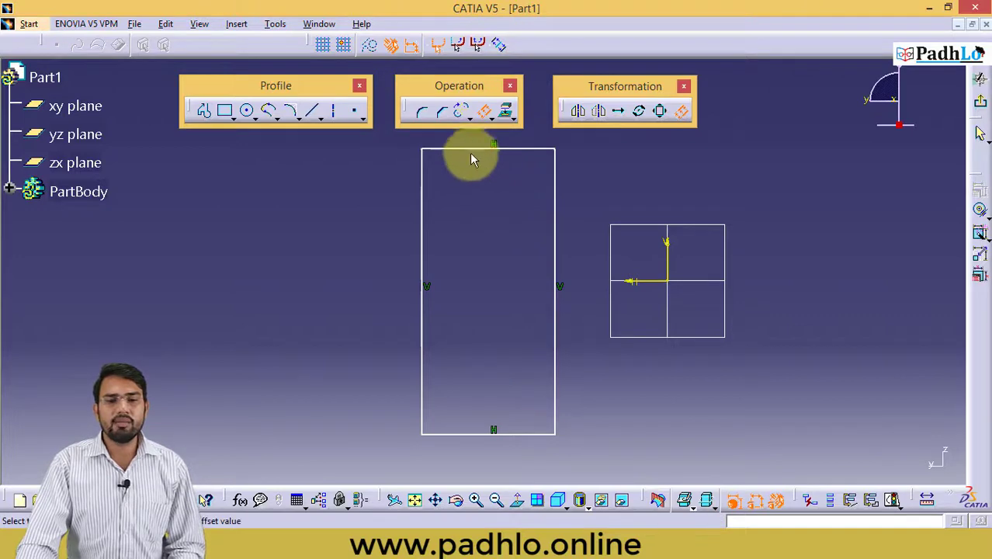
{"action": "left_click", "coordinate": [495, 44]}
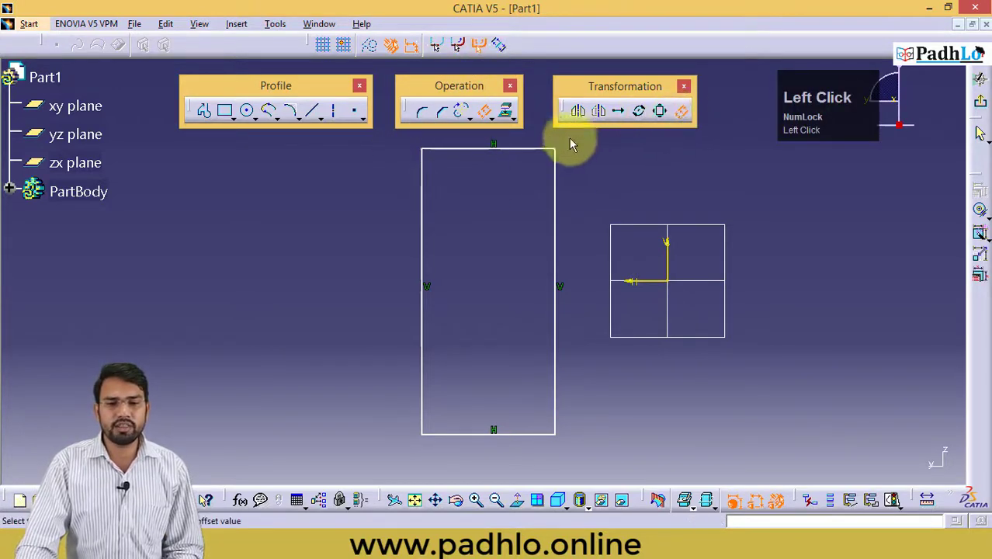
{"action": "left_click_drag", "start_coordinate": [585, 144], "coordinate": [341, 437]}
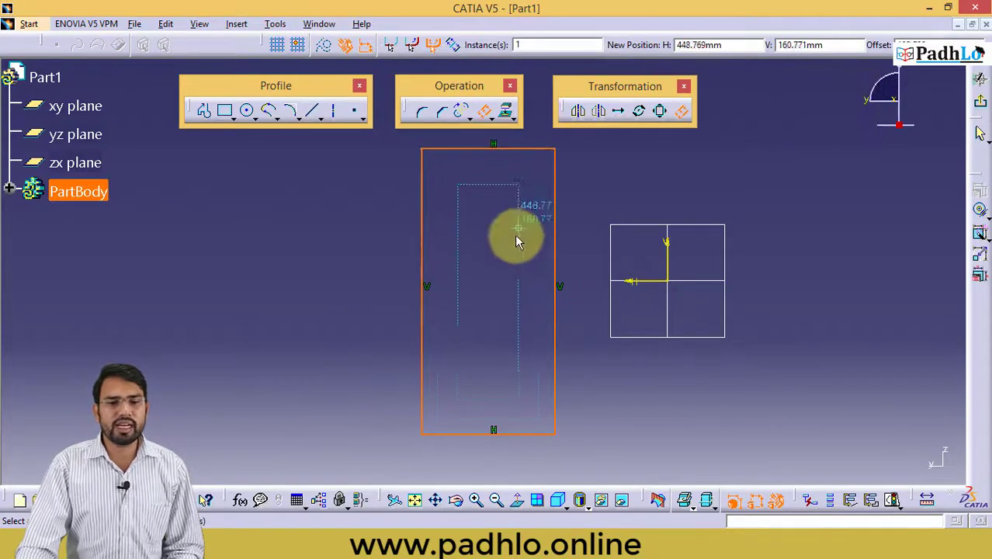
{"action": "left_click", "coordinate": [537, 166]}
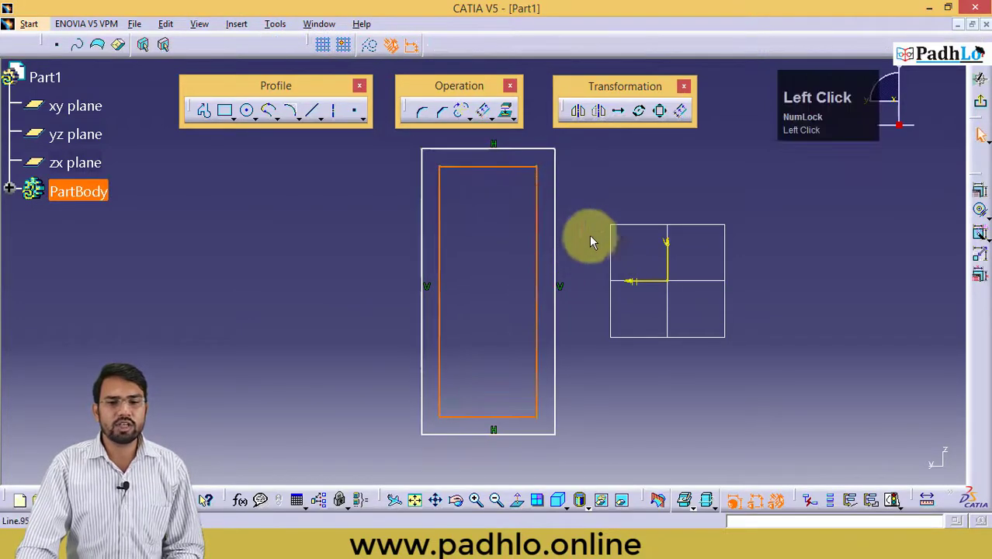
{"action": "left_click_drag", "start_coordinate": [538, 163], "coordinate": [431, 422]}
{"action": "key", "text": "Delete"}
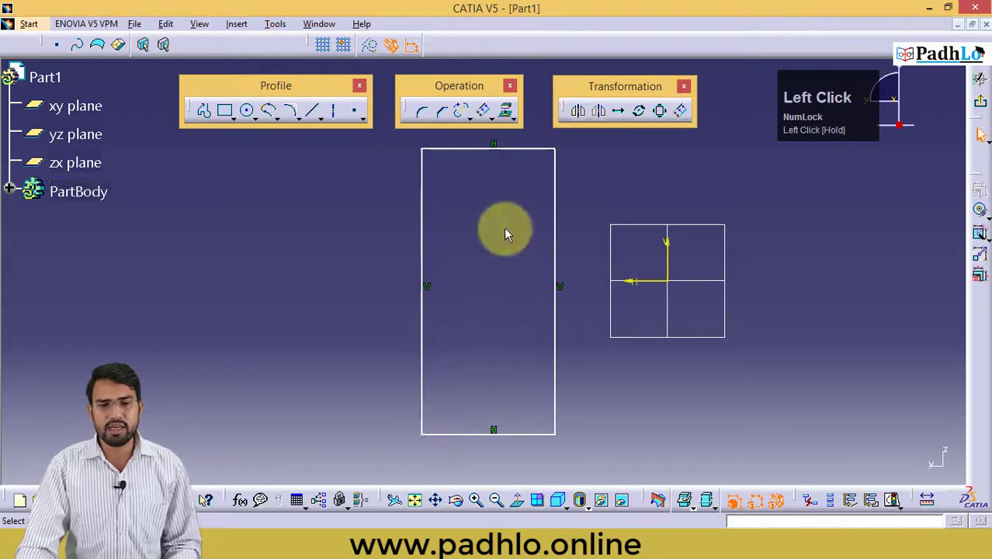
- Offset the whole rectangle inward and outward at once with both-side offset and point propagation
{"action": "middle_click_drag", "start_coordinate": [499, 204], "coordinate": [491, 230], "text": "ctrl"}
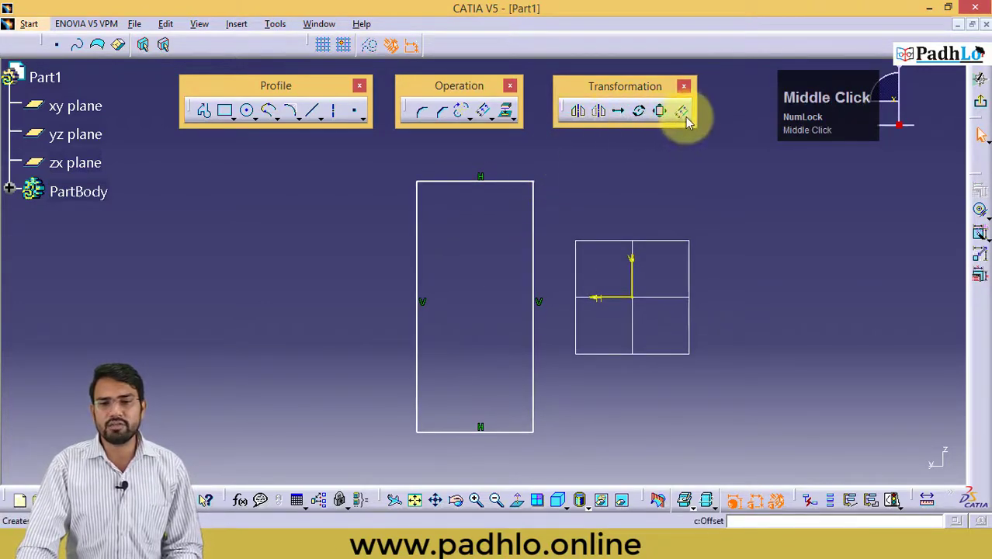
{"action": "left_click", "coordinate": [661, 111]}
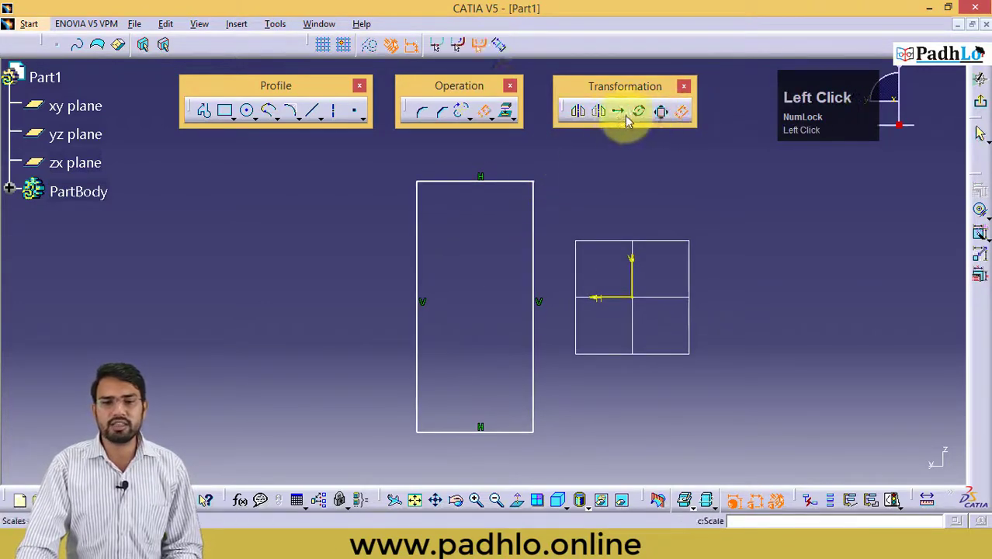
{"action": "left_click", "coordinate": [504, 47]}
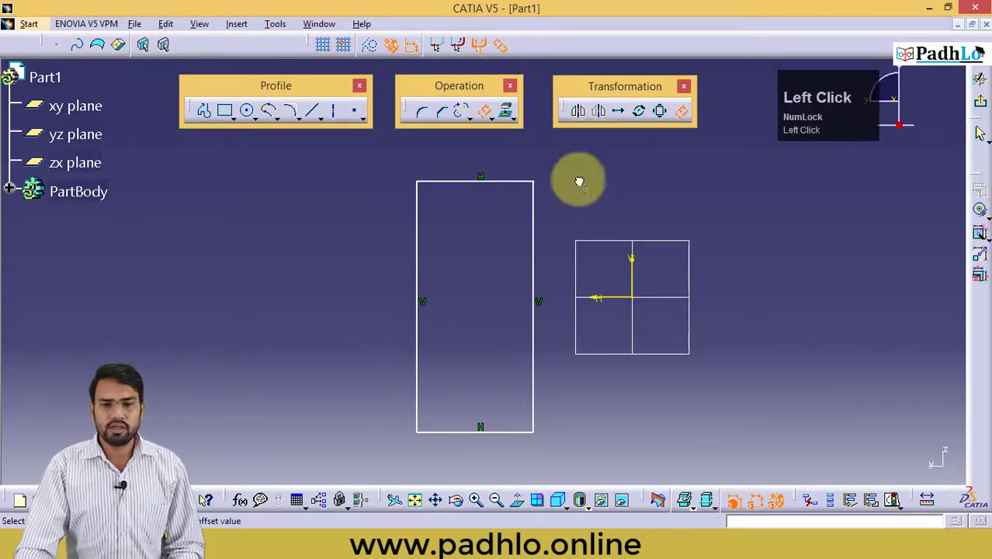
{"action": "left_click_drag", "start_coordinate": [584, 161], "coordinate": [384, 462]}
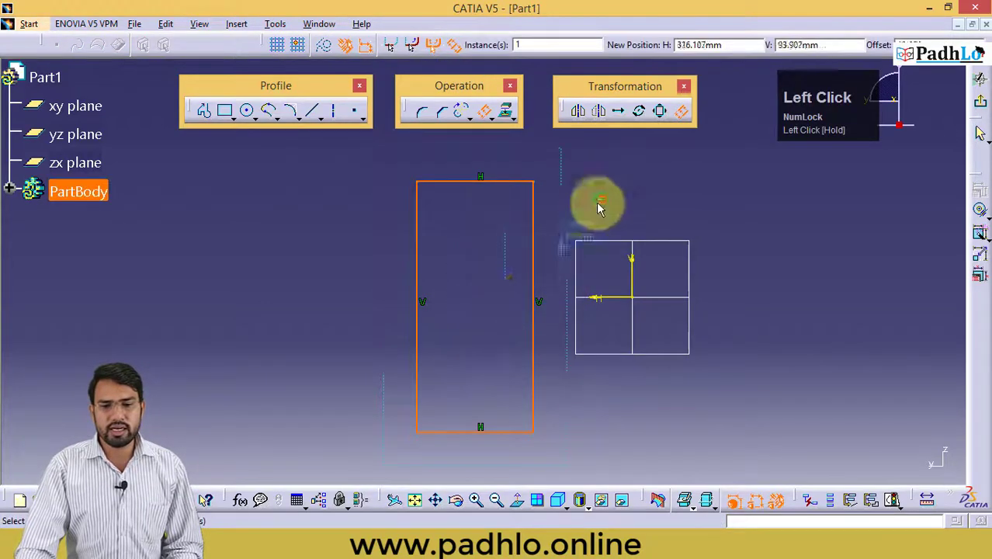
{"action": "left_click", "coordinate": [546, 222]}
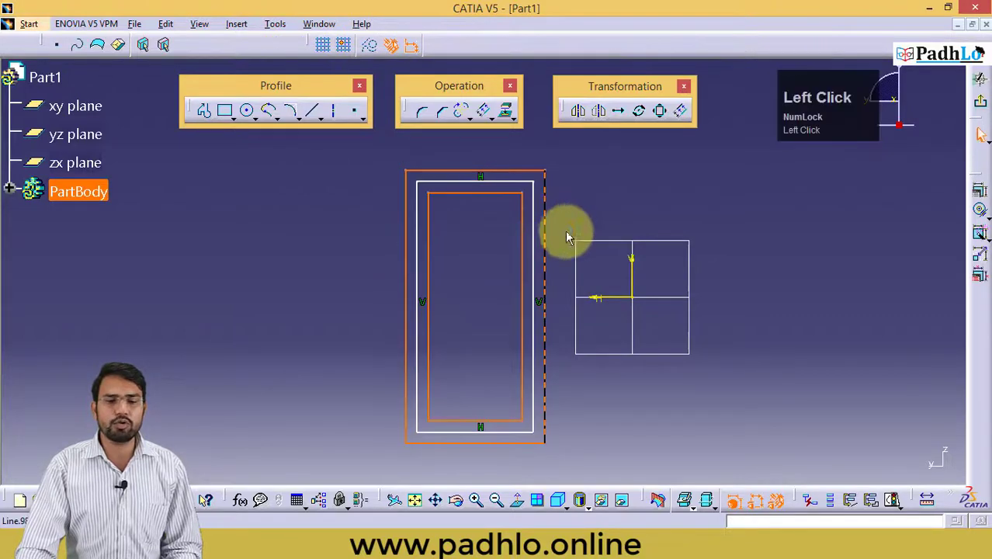
- Delete the rectangle together with its inner and outer offset copies
{"action": "left_click_drag", "start_coordinate": [574, 161], "coordinate": [514, 263]}
{"action": "left_click_drag", "start_coordinate": [564, 163], "coordinate": [343, 461]}
{"action": "key", "text": "Delete"}
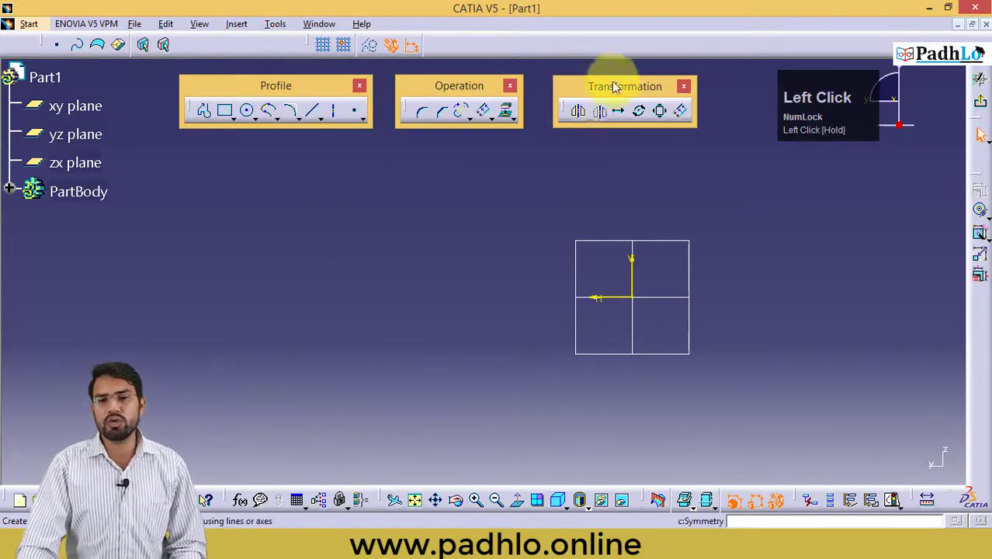
- Undo the earlier sketch changes until the two symmetric rectangles, the row of six circles and the single vertical line are back
{"action": "left_click_drag", "start_coordinate": [622, 87], "coordinate": [610, 94]}
{"action": "key", "text": "ctrl+z"}
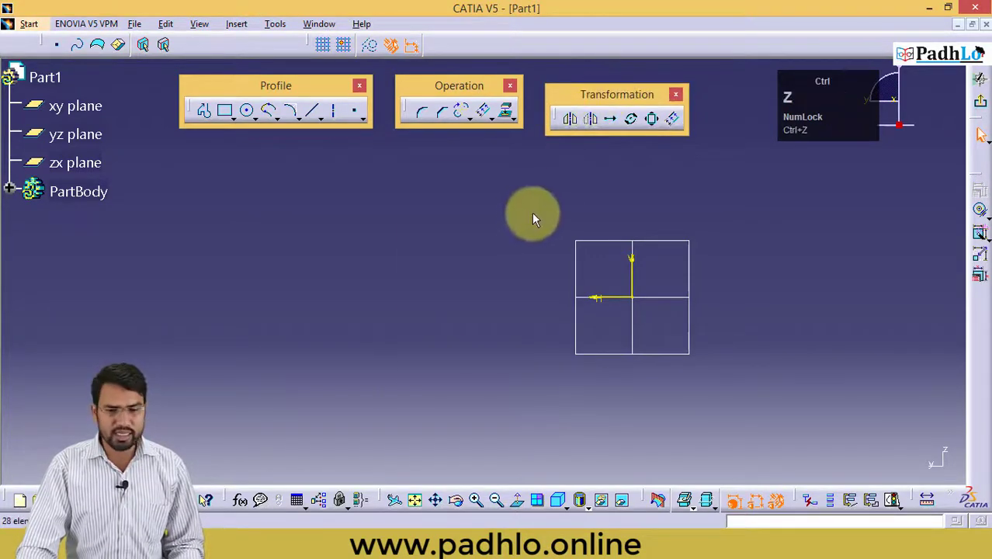
{"action": "key", "text": "ctrl+z"}
{"action": "key", "text": "ctrl+z"}
{"action": "key", "text": "ctrl+z"}
{"action": "key", "text": "ctrl+z"}
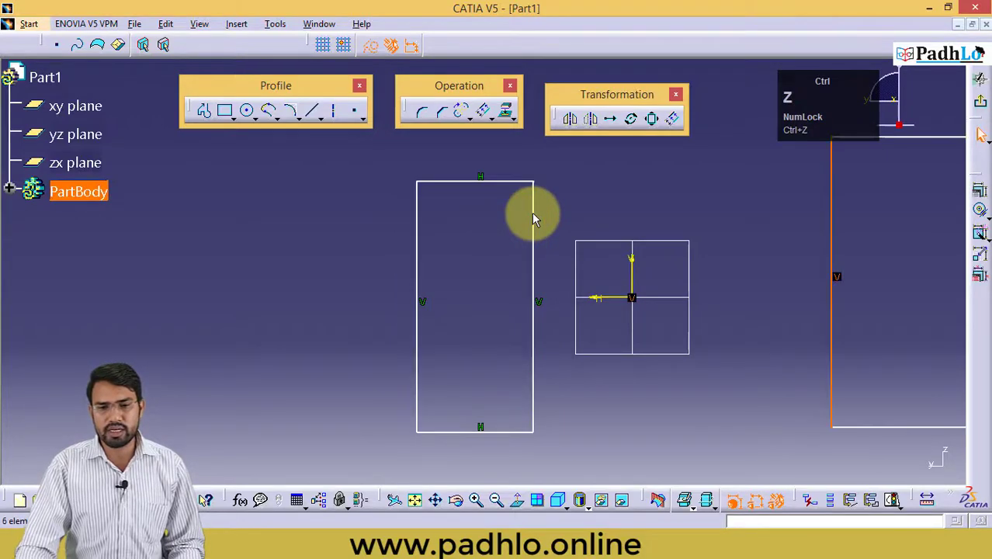
{"action": "mouse_move", "coordinate": [641, 218]}
{"action": "middle_mouse_down", "text": "ctrl"}
{"action": "mouse_move", "coordinate": [668, 239]}
{"action": "mouse_move", "coordinate": [429, 244]}
{"action": "middle_mouse_up", "text": "ctrl"}
{"action": "left_click", "coordinate": [712, 285]}
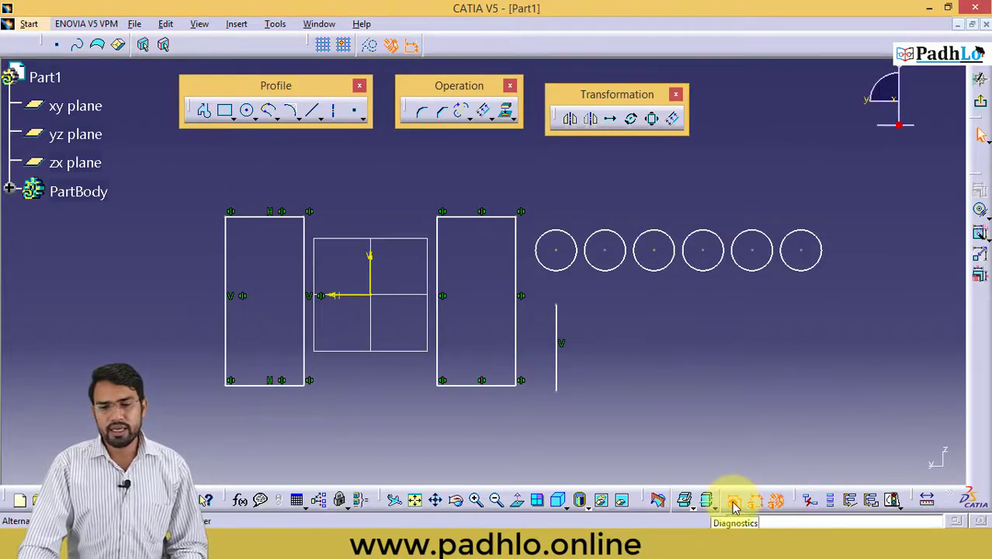
- Turn the display of the sketch's geometrical constraints off and on again
{"action": "left_click", "coordinate": [777, 501]}
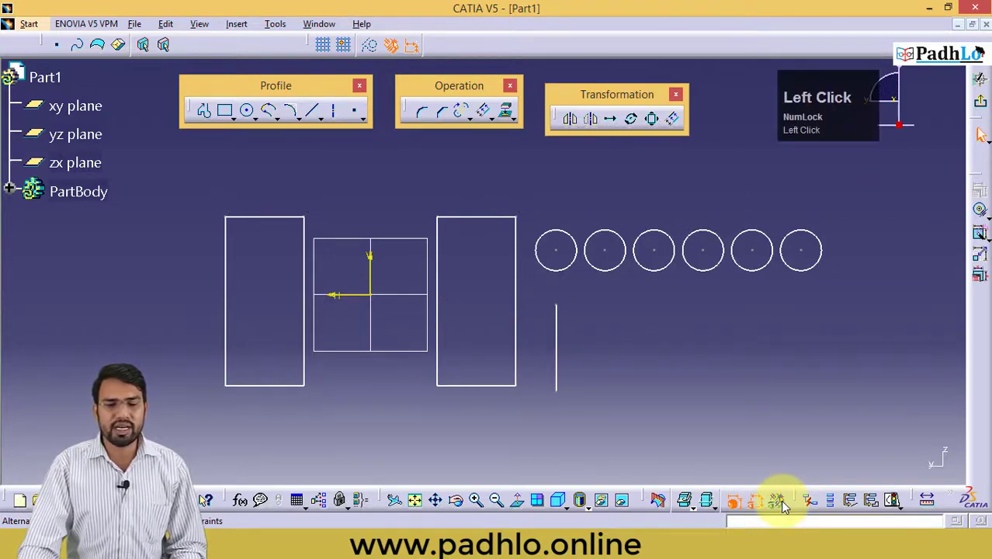
{"action": "left_click", "coordinate": [777, 501]}
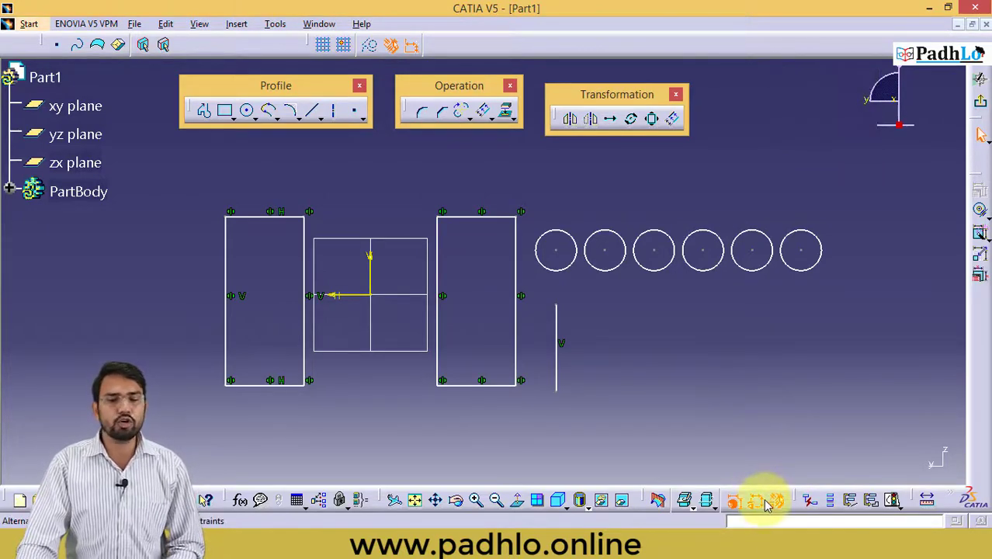
{"action": "left_click", "coordinate": [703, 360]}
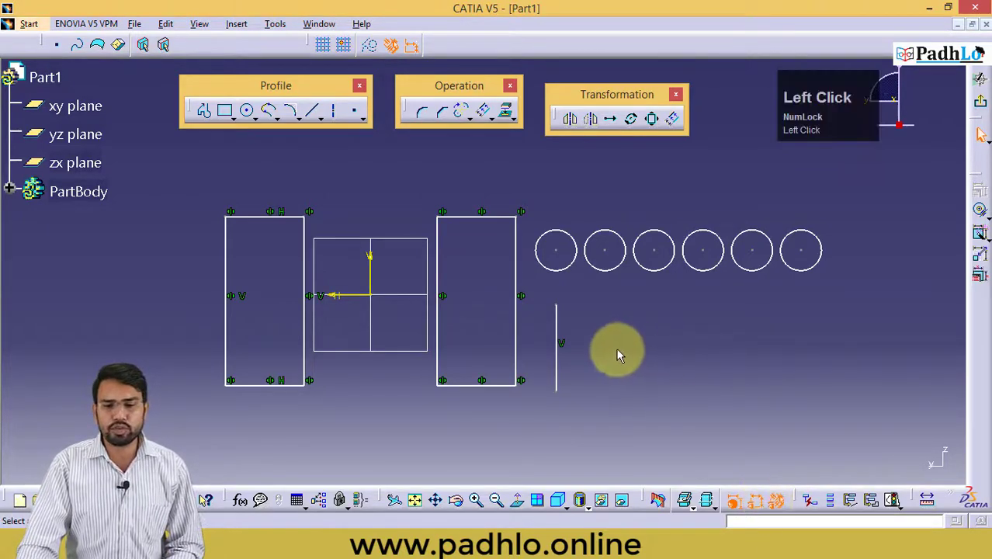
- Dimension the length of the vertical line below the row of circles, placing the dimension beside it
{"action": "left_click", "coordinate": [980, 230]}
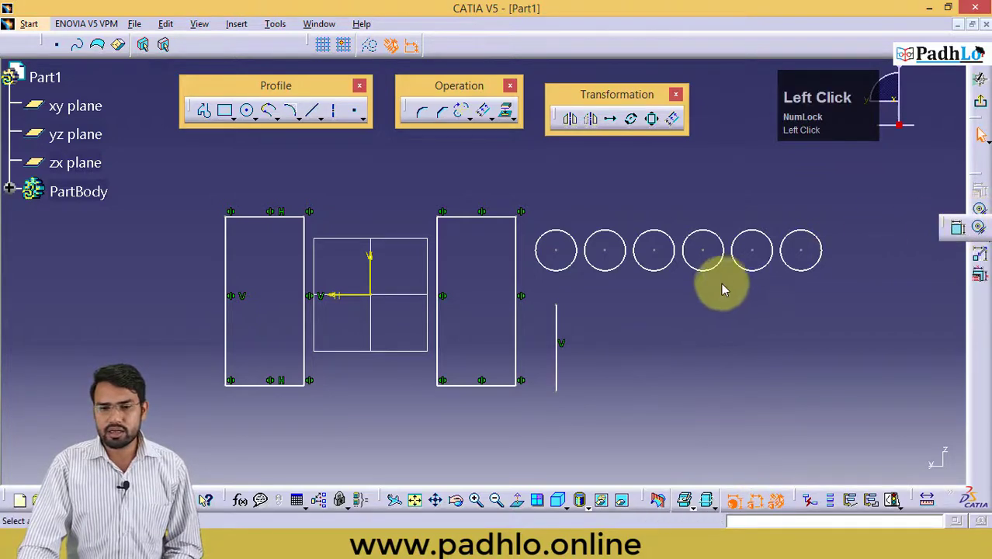
{"action": "left_click", "coordinate": [561, 322]}
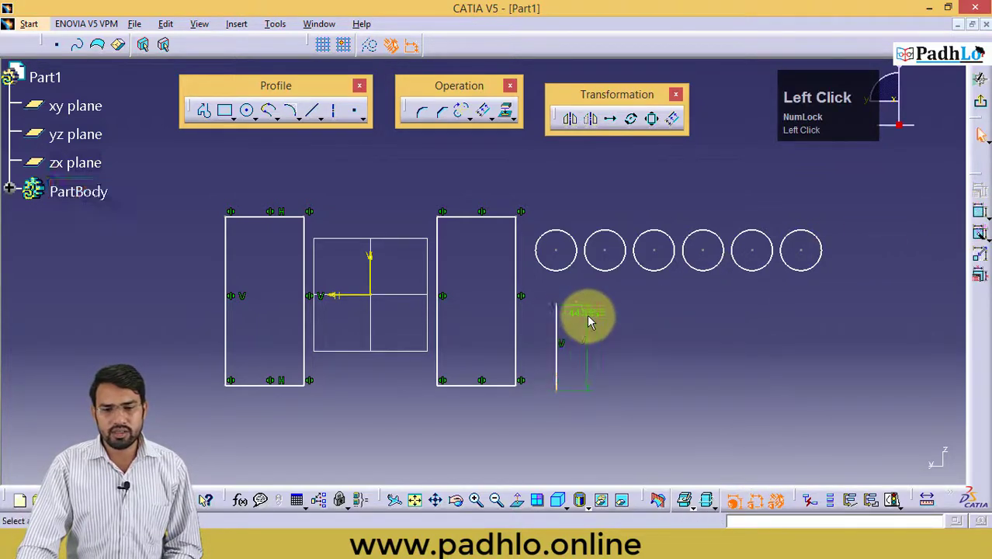
{"action": "left_click", "coordinate": [597, 344]}
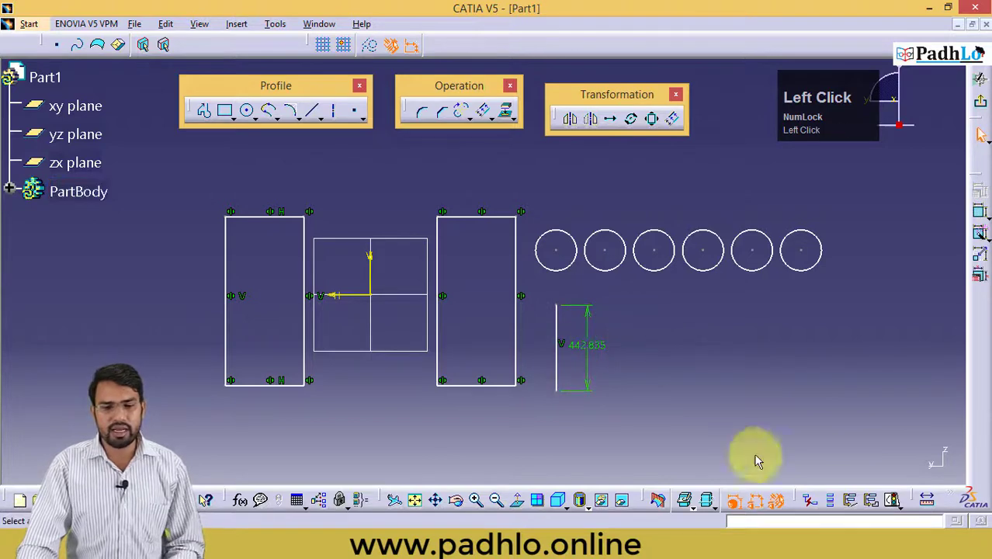
- Hide the dimensional and geometrical constraints in the sketch, and show both kinds again
{"action": "left_click", "coordinate": [758, 501]}
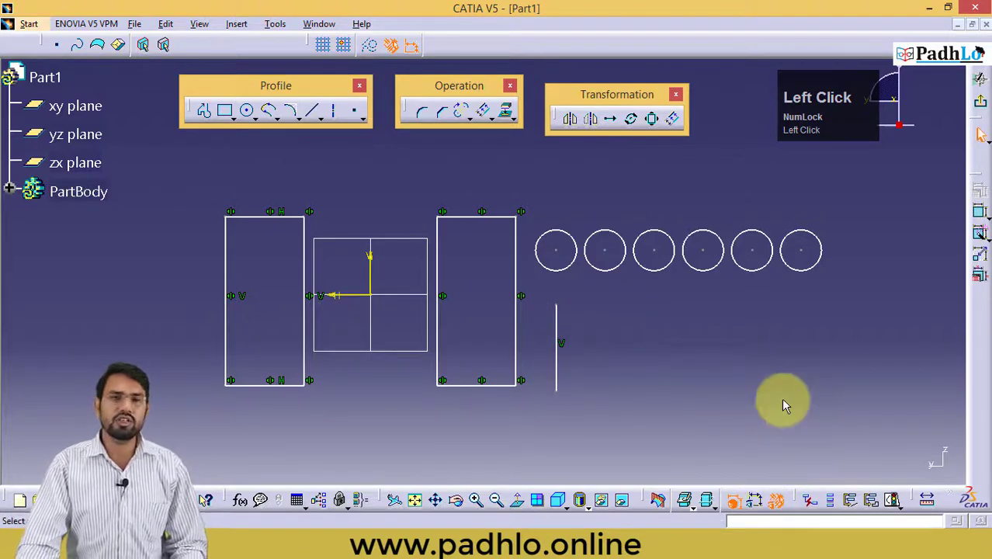
{"action": "left_click", "coordinate": [777, 501]}
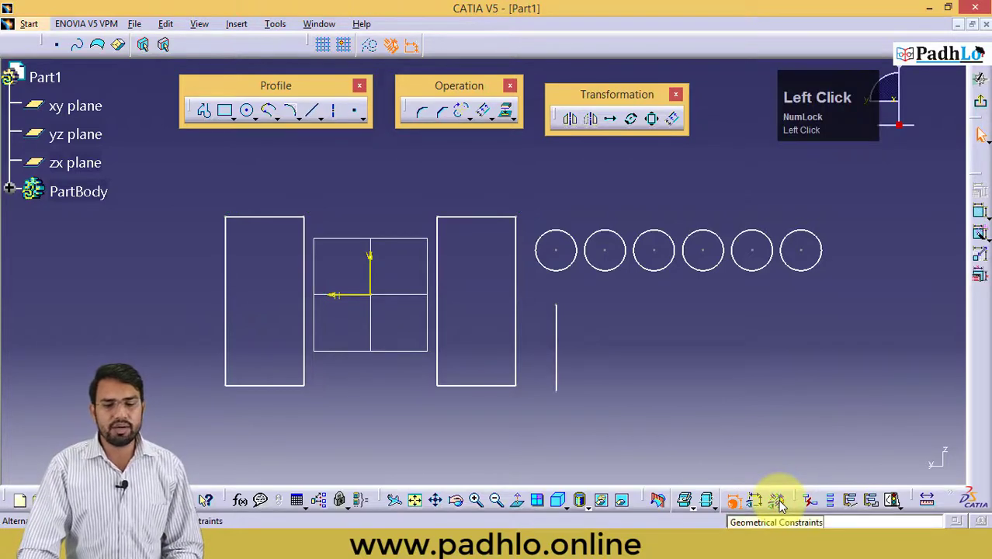
{"action": "left_click", "coordinate": [779, 502]}
{"action": "left_click", "coordinate": [753, 504]}
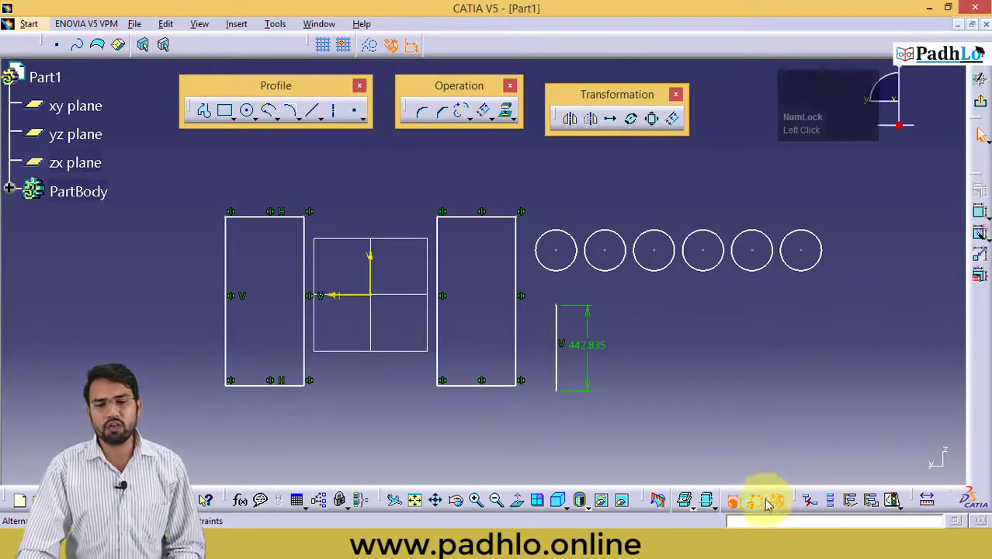
{"action": "left_click", "coordinate": [673, 370]}
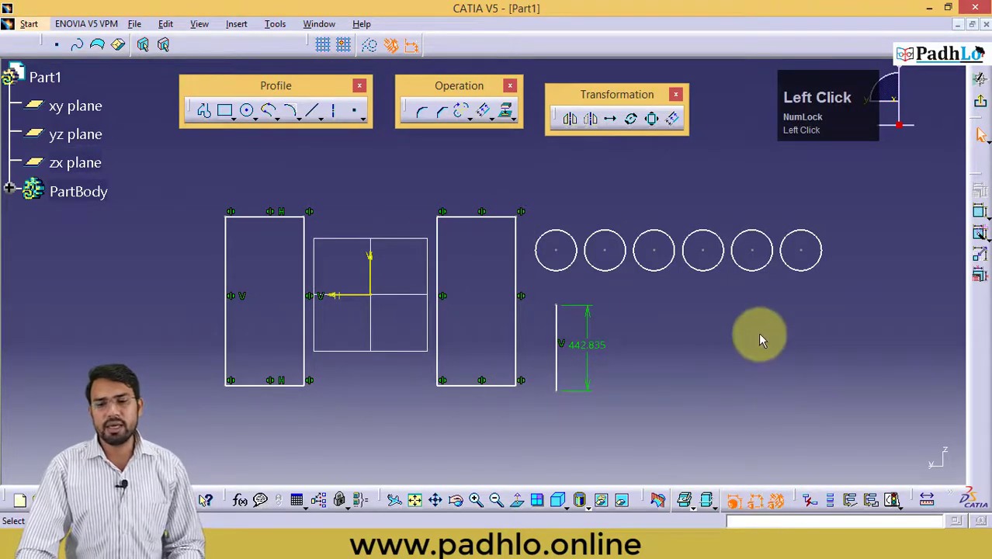
- Undock the Constraint toolbar and float it beside the sketch geometry
{"action": "middle_click_drag", "start_coordinate": [757, 332], "coordinate": [764, 350], "text": "ctrl"}
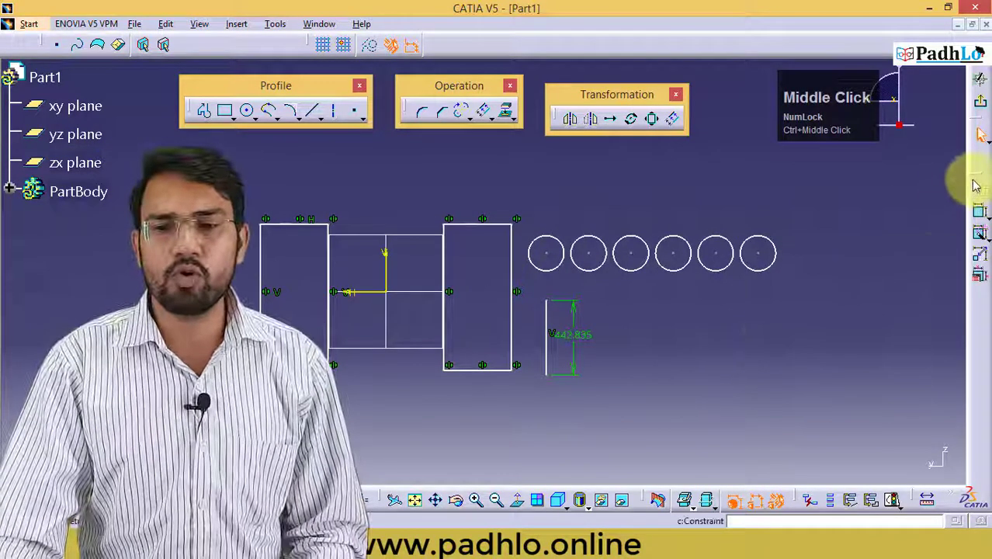
{"action": "left_click_drag", "start_coordinate": [976, 186], "coordinate": [859, 203]}
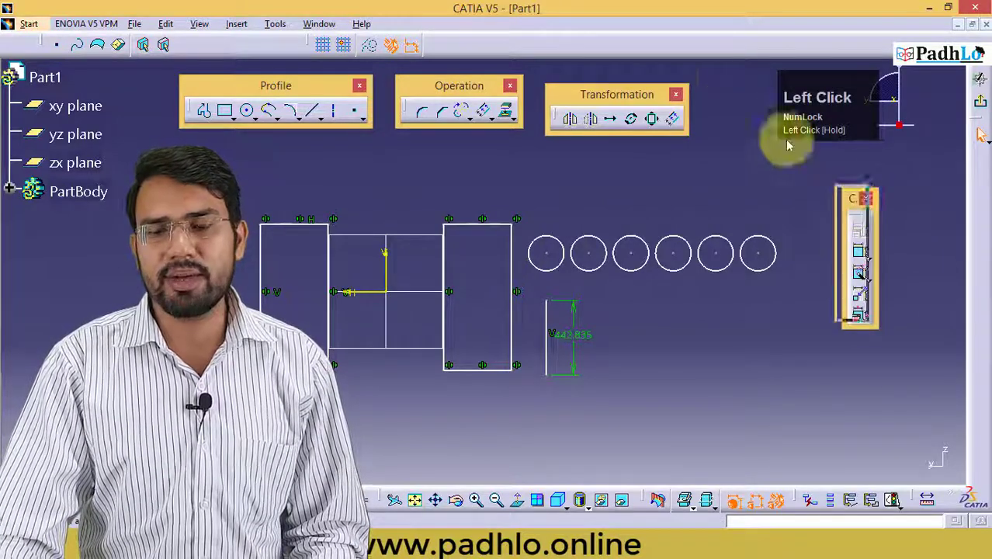
{"action": "left_click_drag", "start_coordinate": [787, 146], "coordinate": [877, 199]}
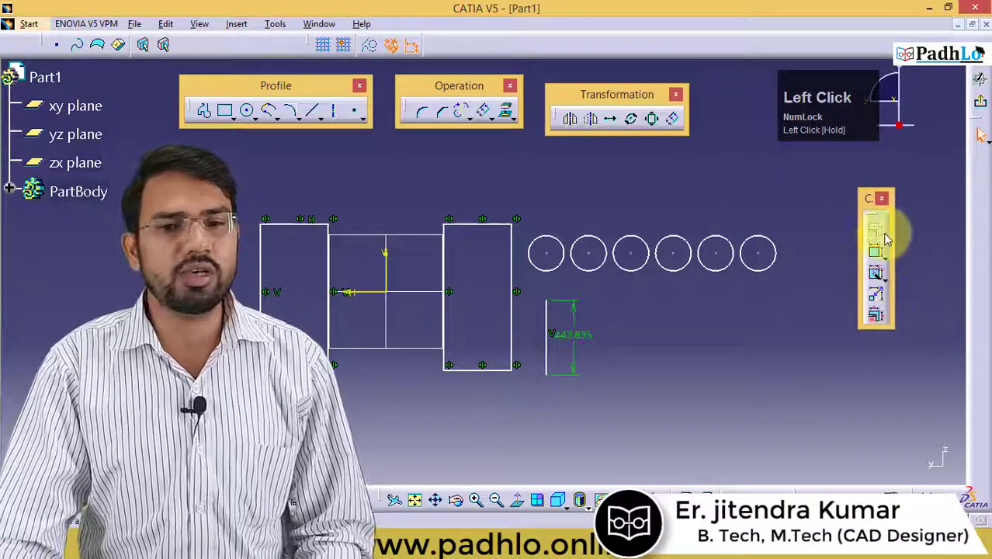
- Close the Transformation toolbar and dock the Operation toolbar above the sketch area
{"action": "left_click", "coordinate": [676, 96]}
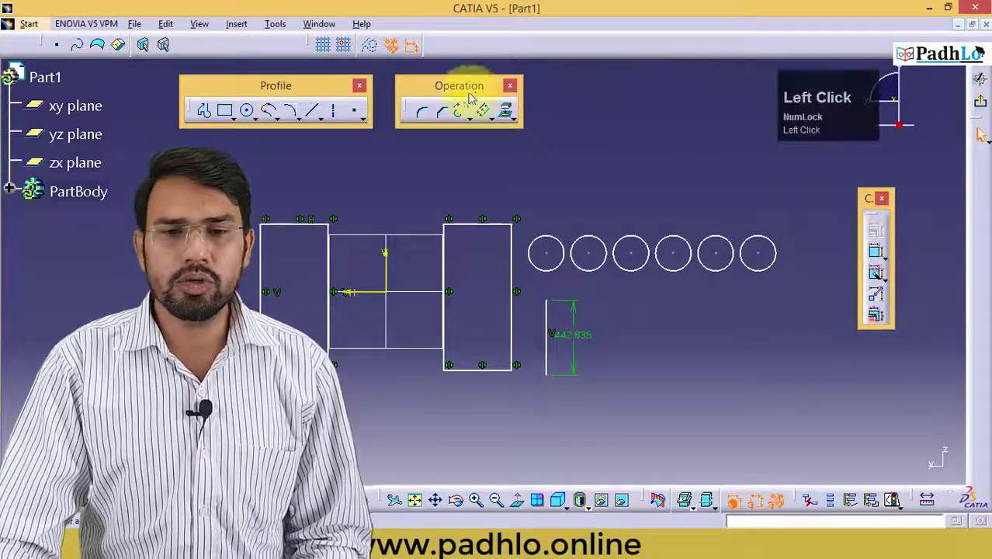
{"action": "left_click_drag", "start_coordinate": [519, 51], "coordinate": [519, 48]}
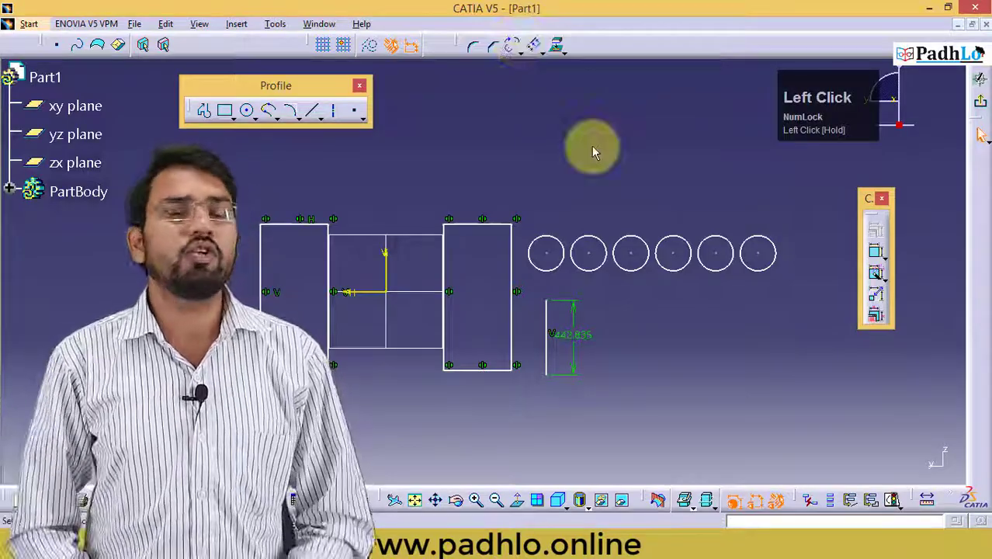